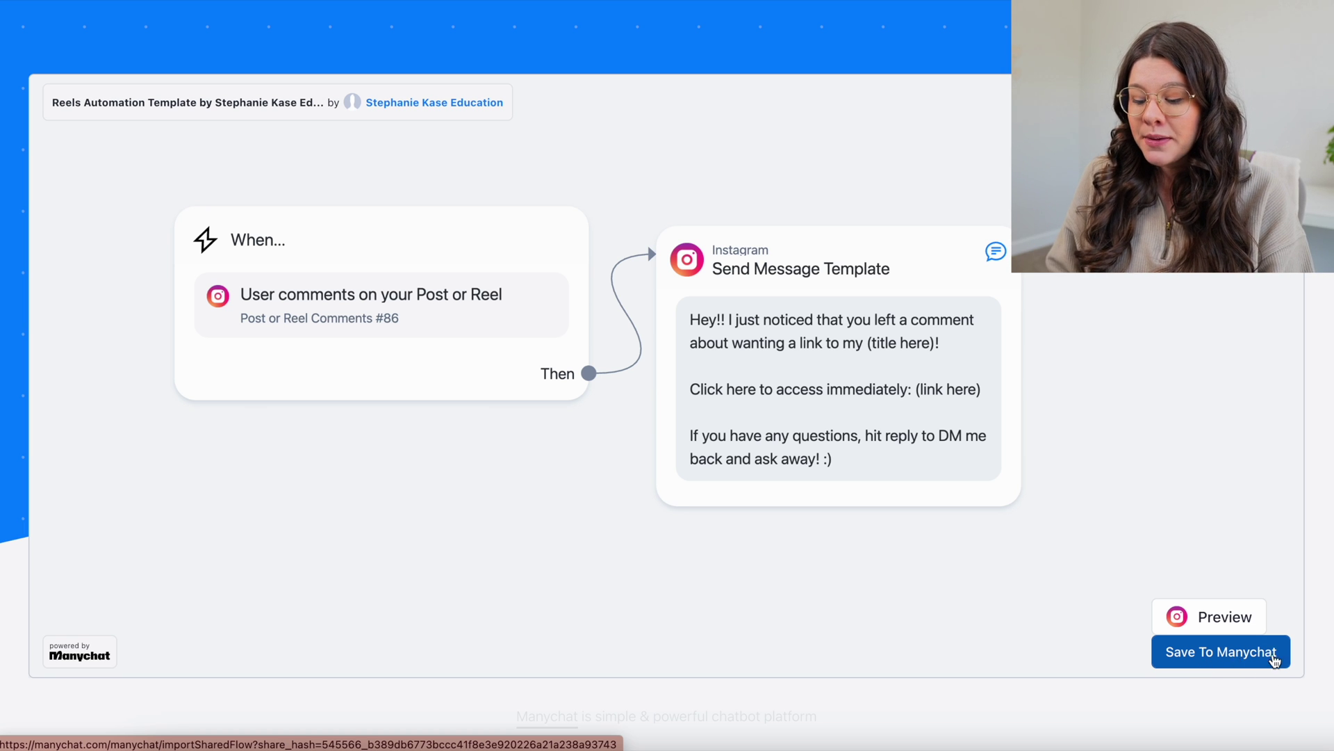
Save the Reels template to the account's page with Save Flow, then view the imported flow
{"action": "left_click", "coordinate": [1209, 661]}
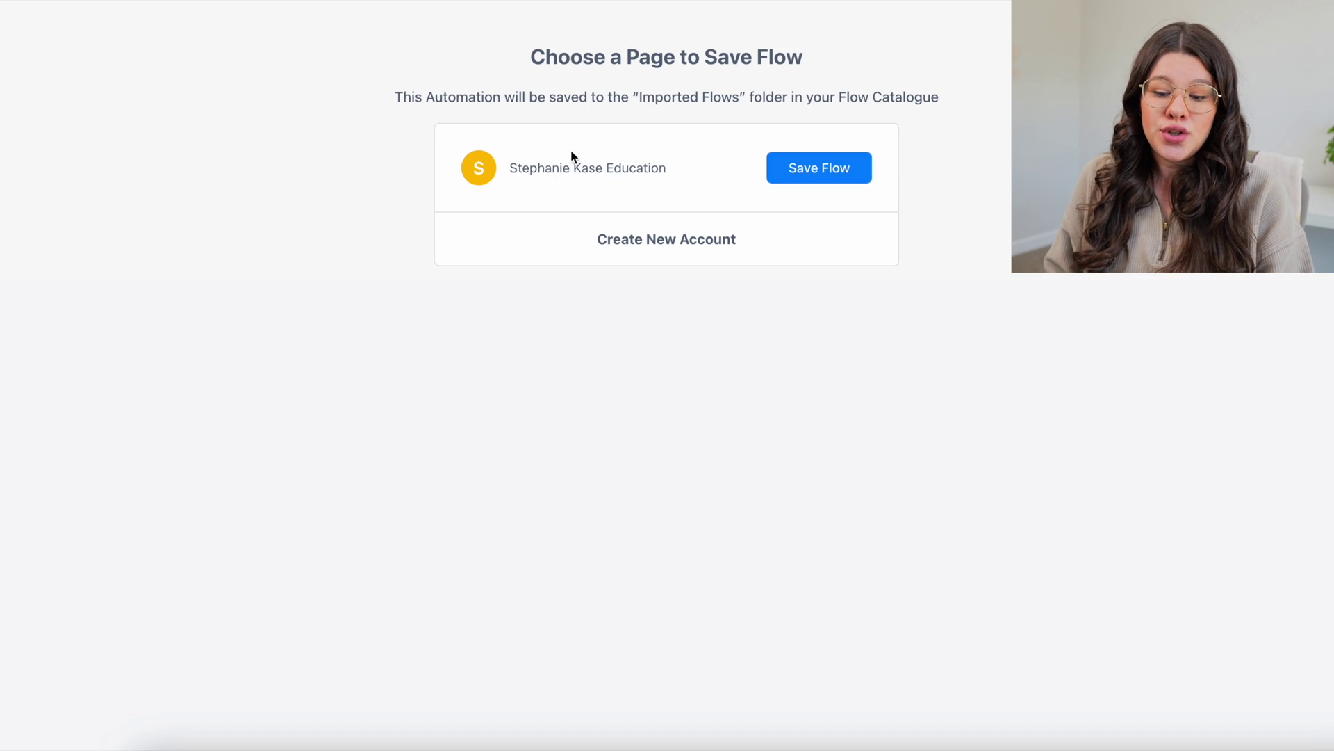
{"action": "left_click", "coordinate": [828, 175]}
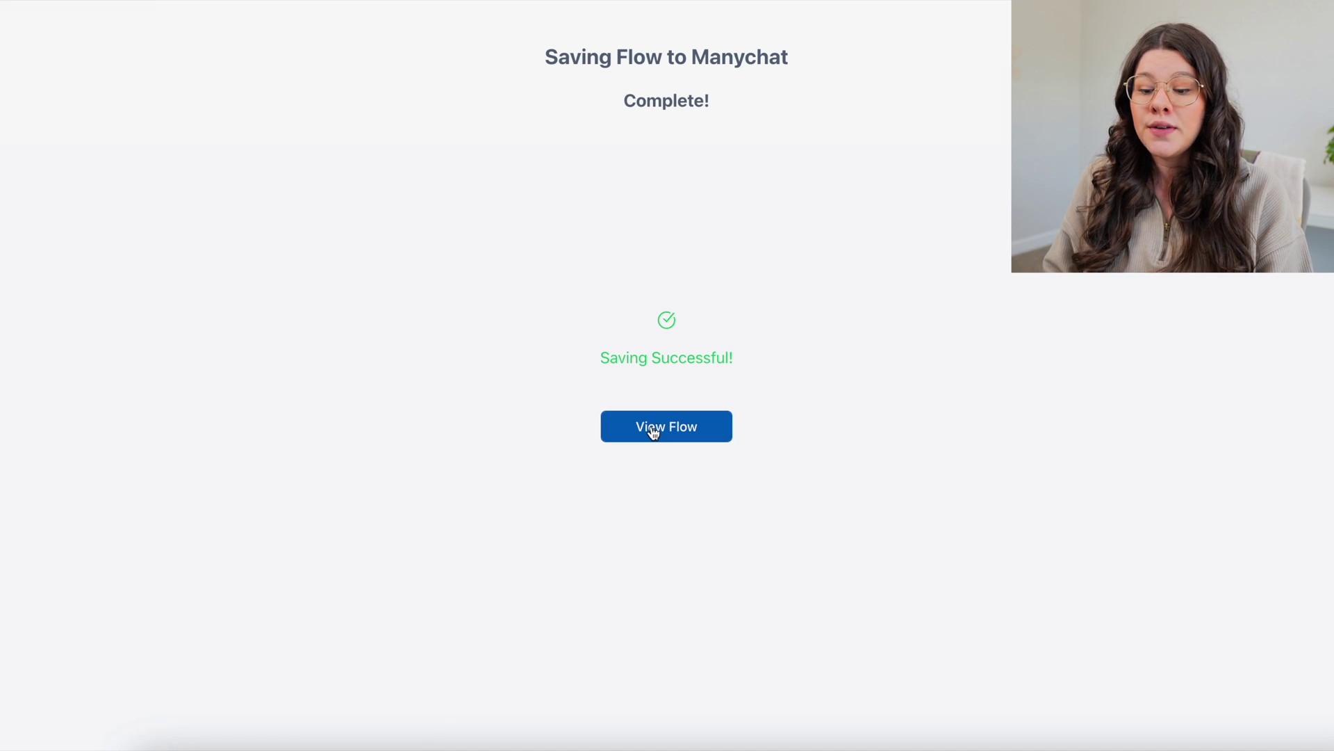
{"action": "left_click", "coordinate": [653, 429]}
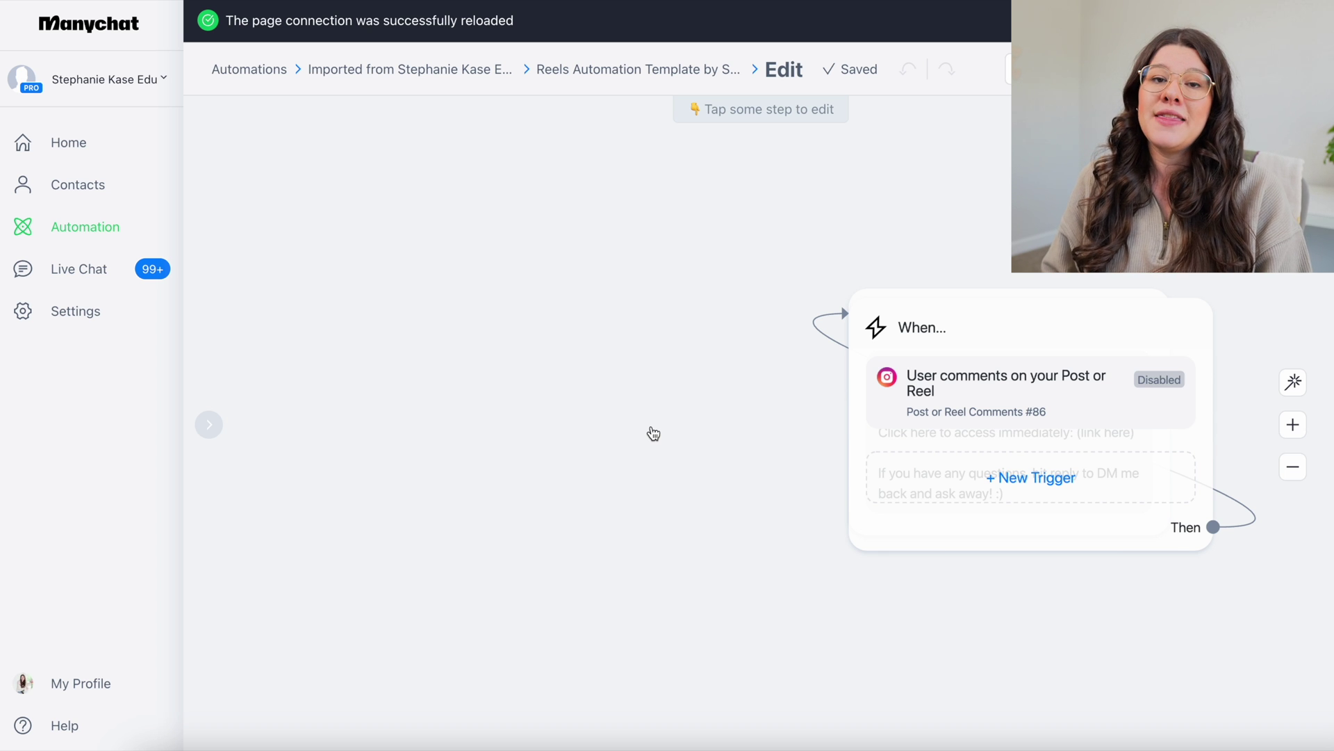
Drag the When trigger card left, clear of the Send Message Template node
{"action": "left_click_drag", "start_coordinate": [980, 348], "coordinate": [403, 303]}
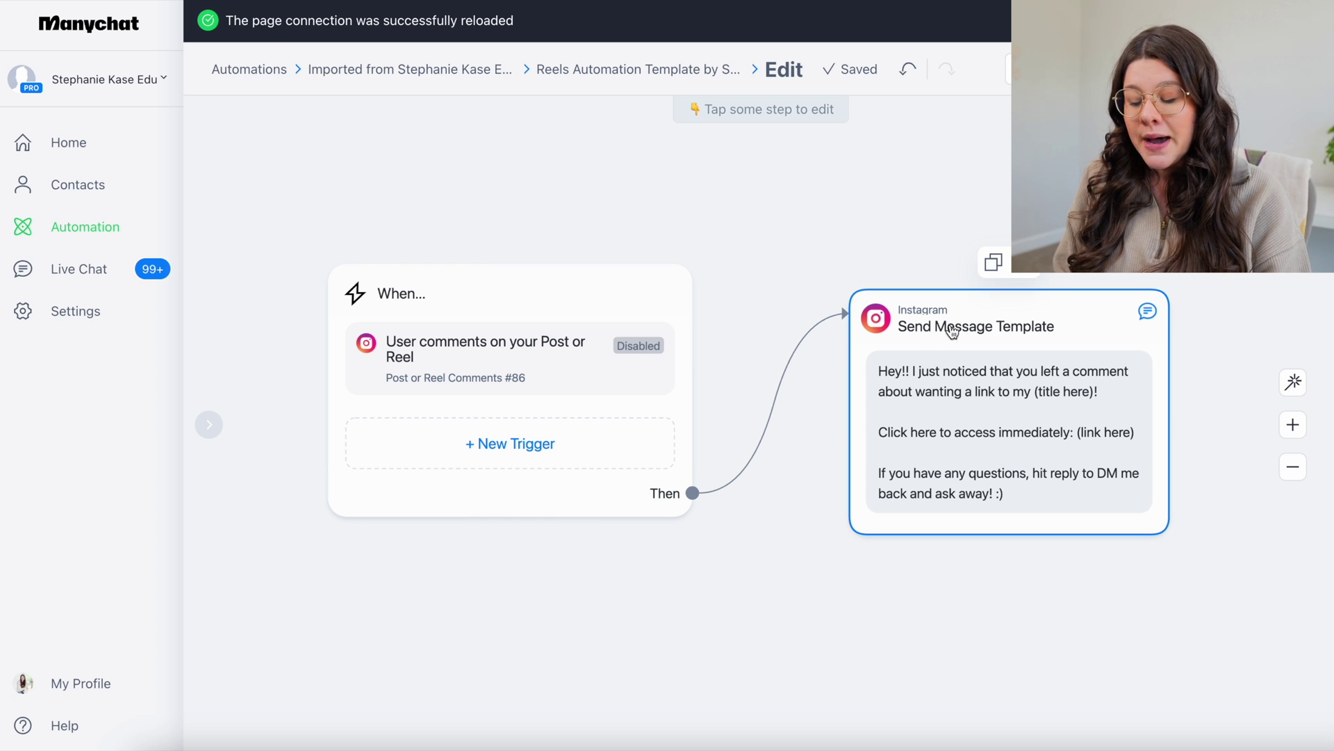
Open the Send Message Template step and select its (title here) and (link here) placeholders
{"action": "left_click", "coordinate": [995, 327]}
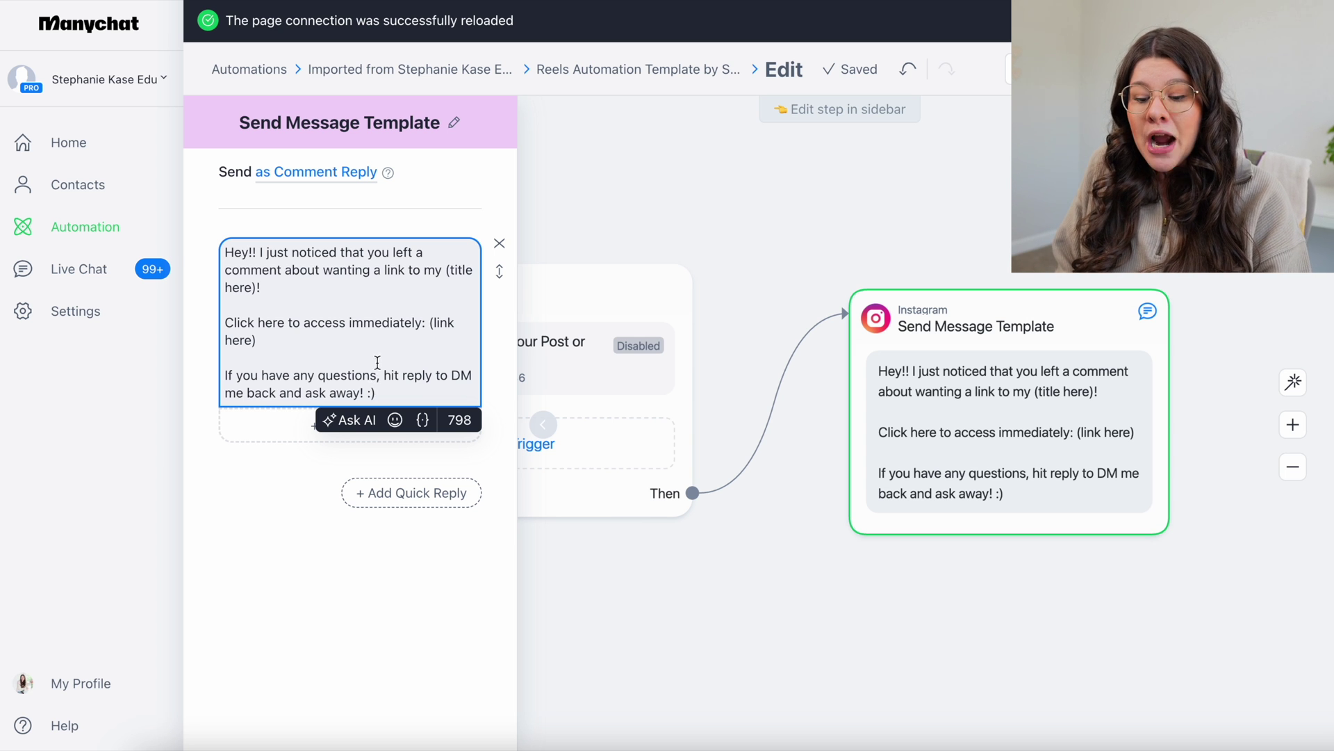
{"action": "left_click_drag", "start_coordinate": [384, 392], "coordinate": [228, 253]}
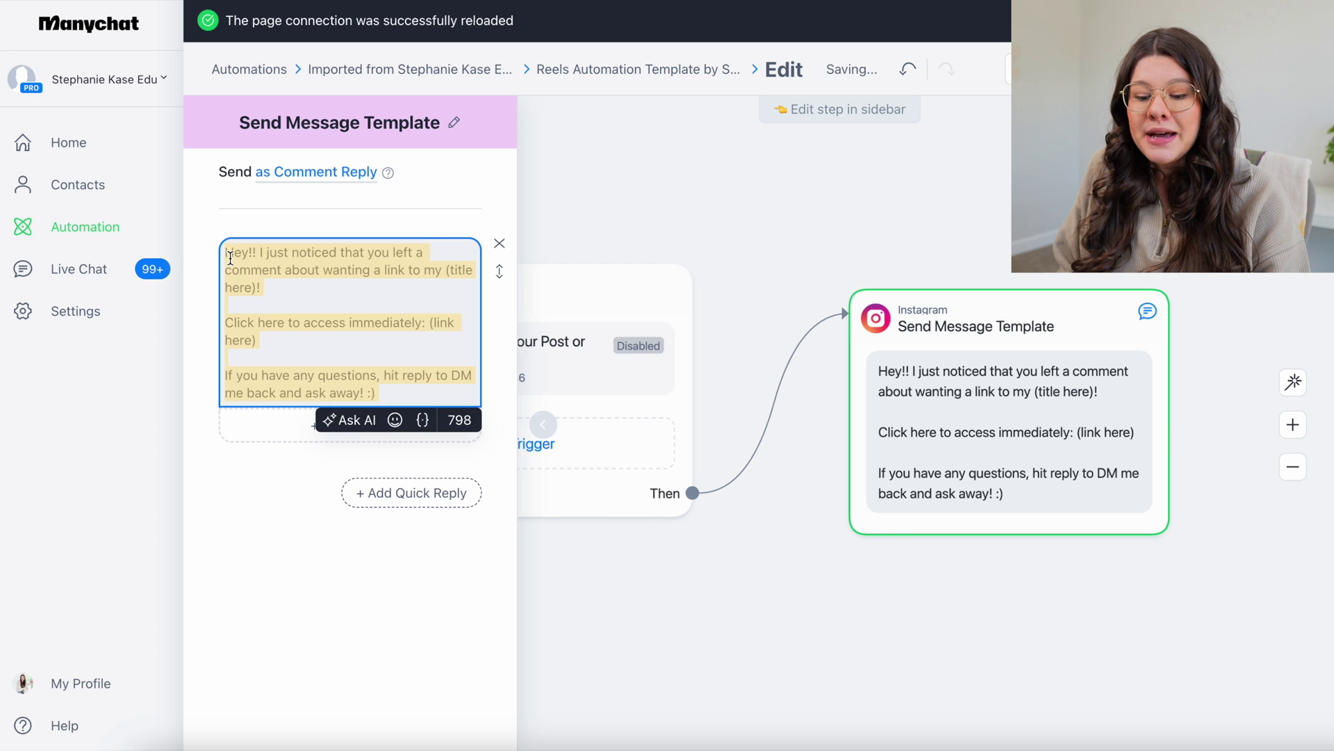
{"action": "left_click", "coordinate": [229, 253]}
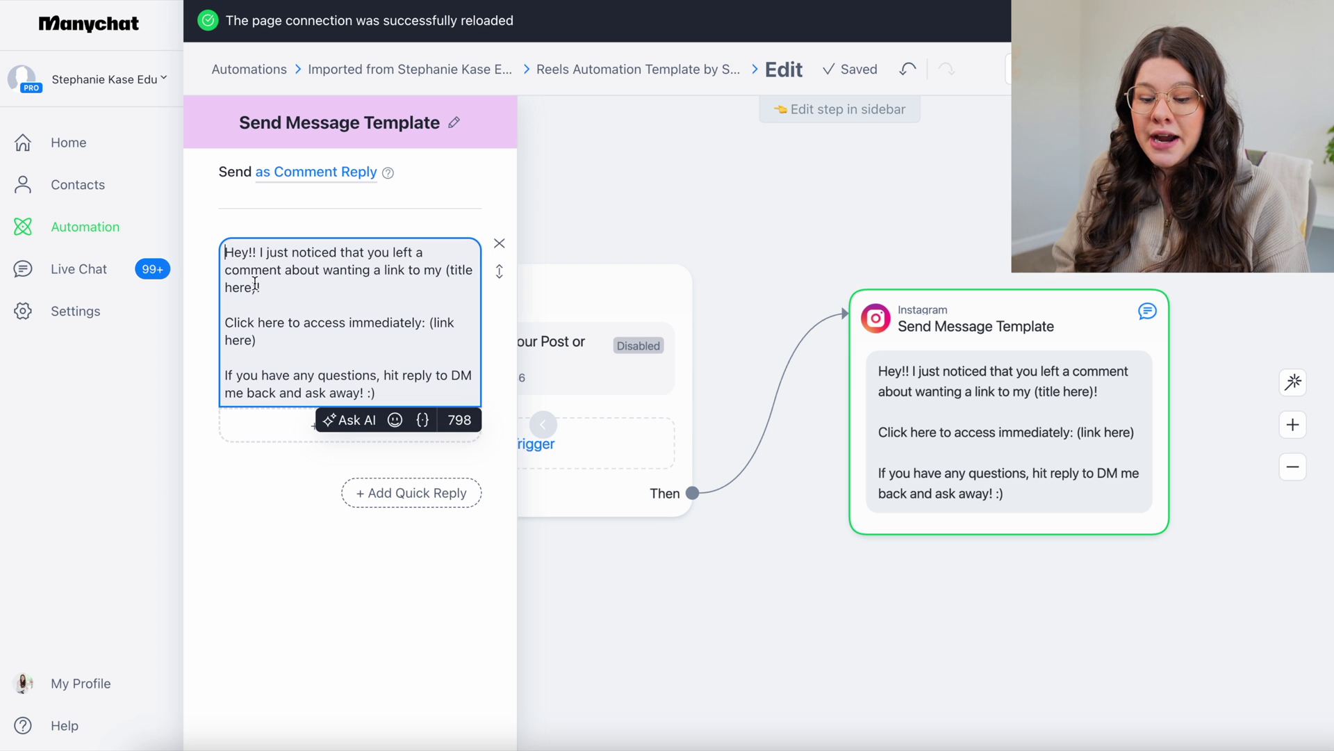
{"action": "left_click_drag", "start_coordinate": [255, 285], "coordinate": [444, 264]}
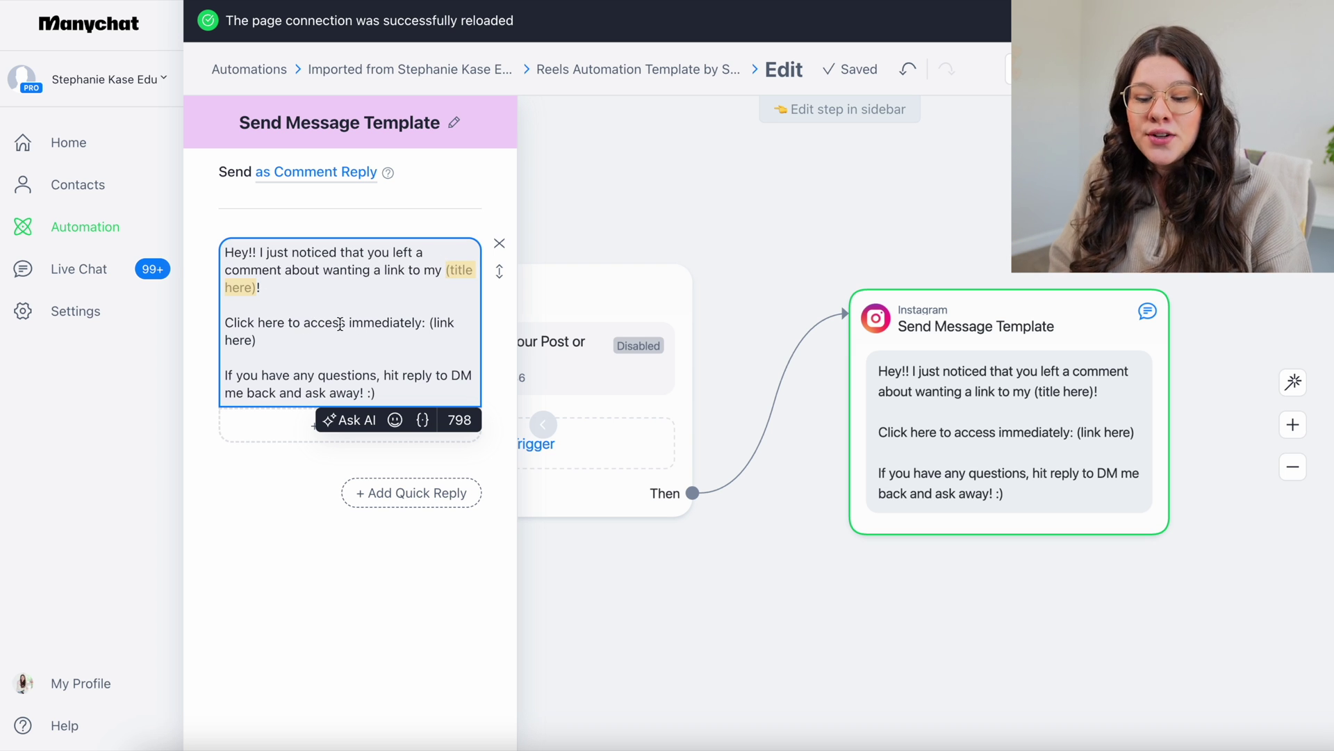
{"action": "left_click_drag", "start_coordinate": [421, 339], "coordinate": [432, 326]}
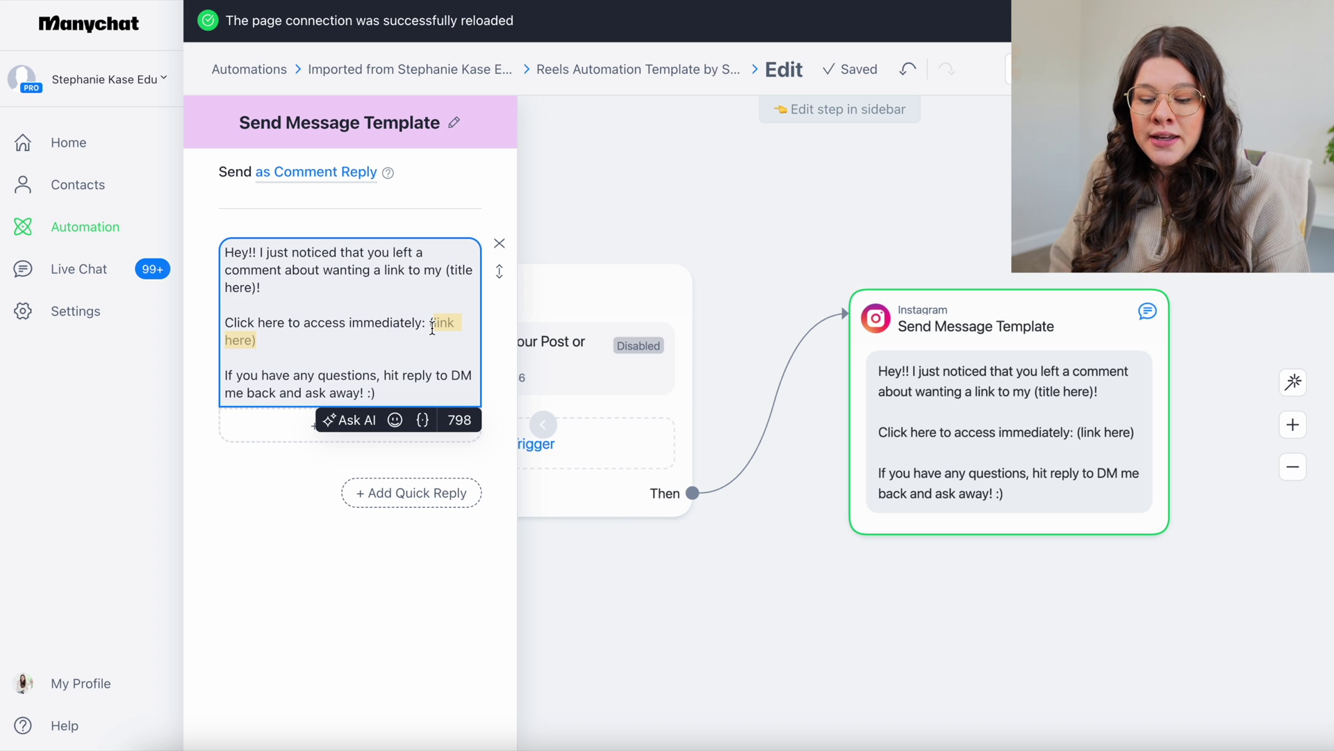
{"action": "left_click", "coordinate": [432, 328]}
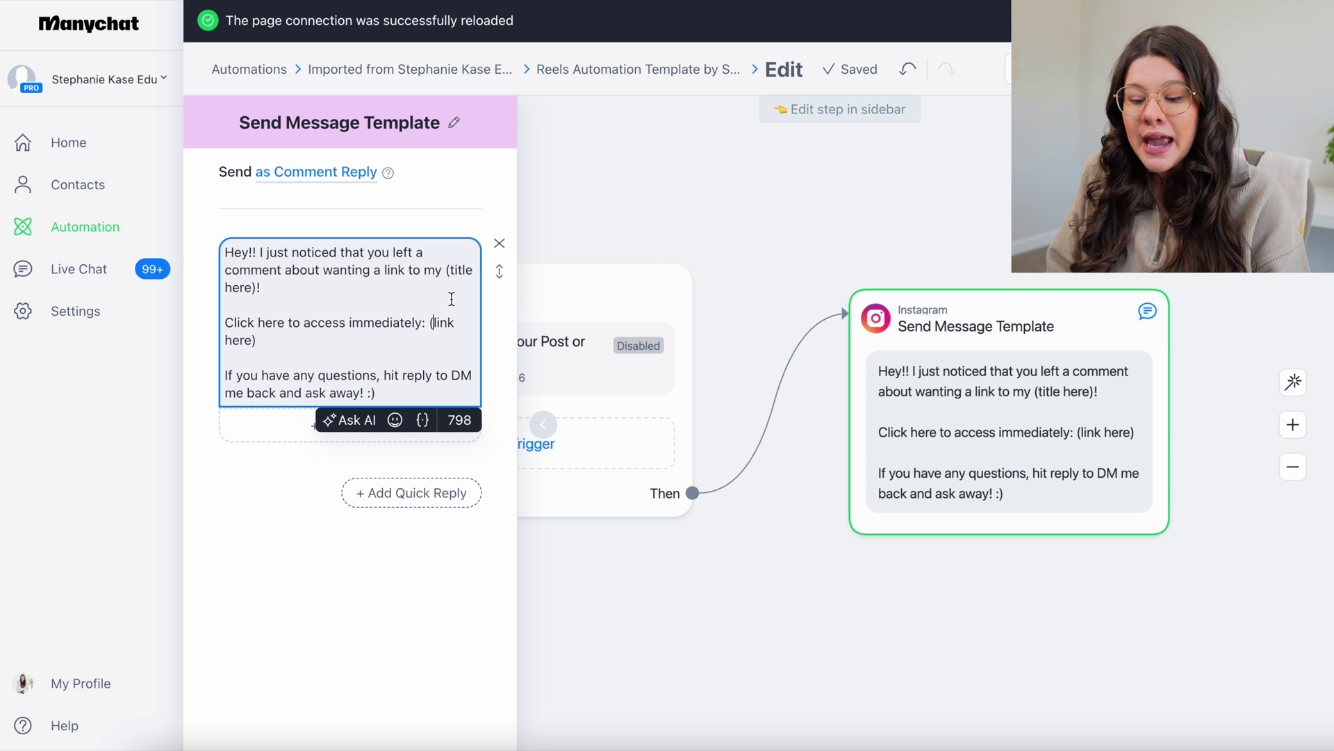
{"action": "left_click", "coordinate": [431, 322]}
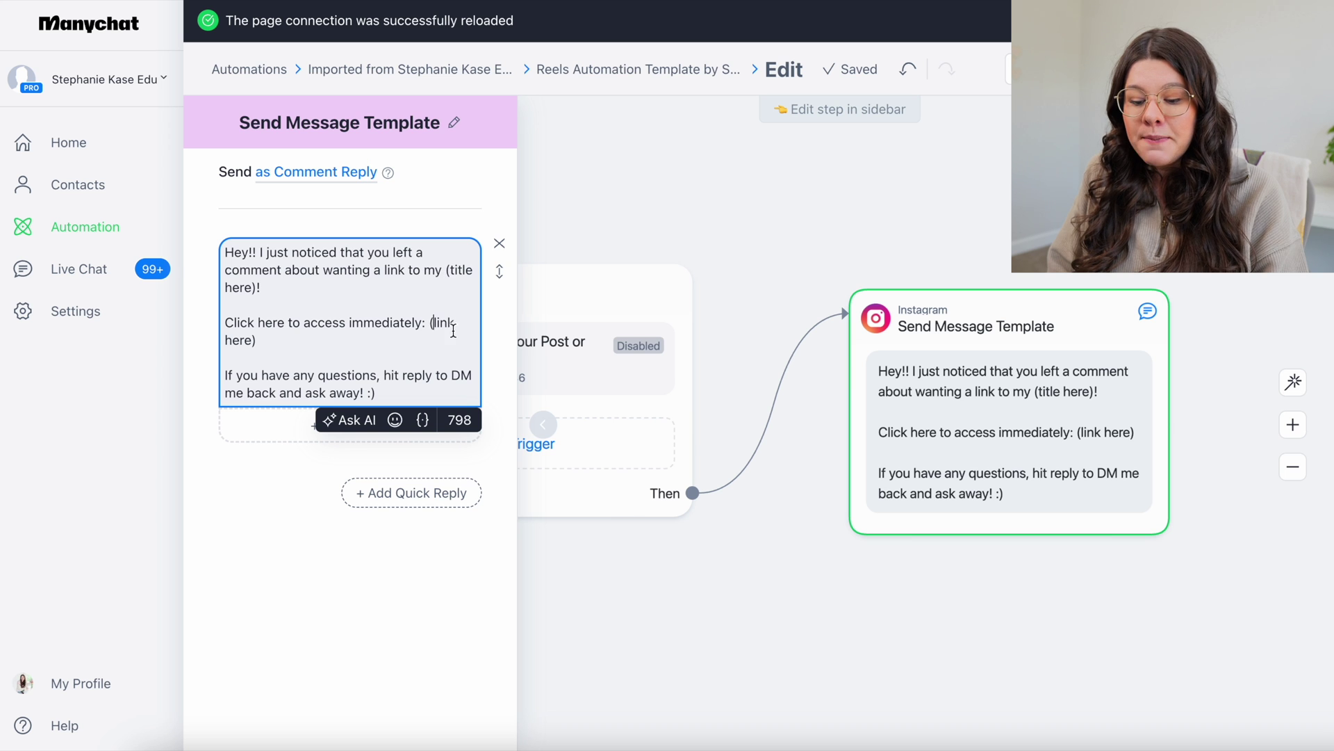
{"action": "left_click", "coordinate": [257, 340], "text": "shift"}
{"action": "key", "text": "Left"}
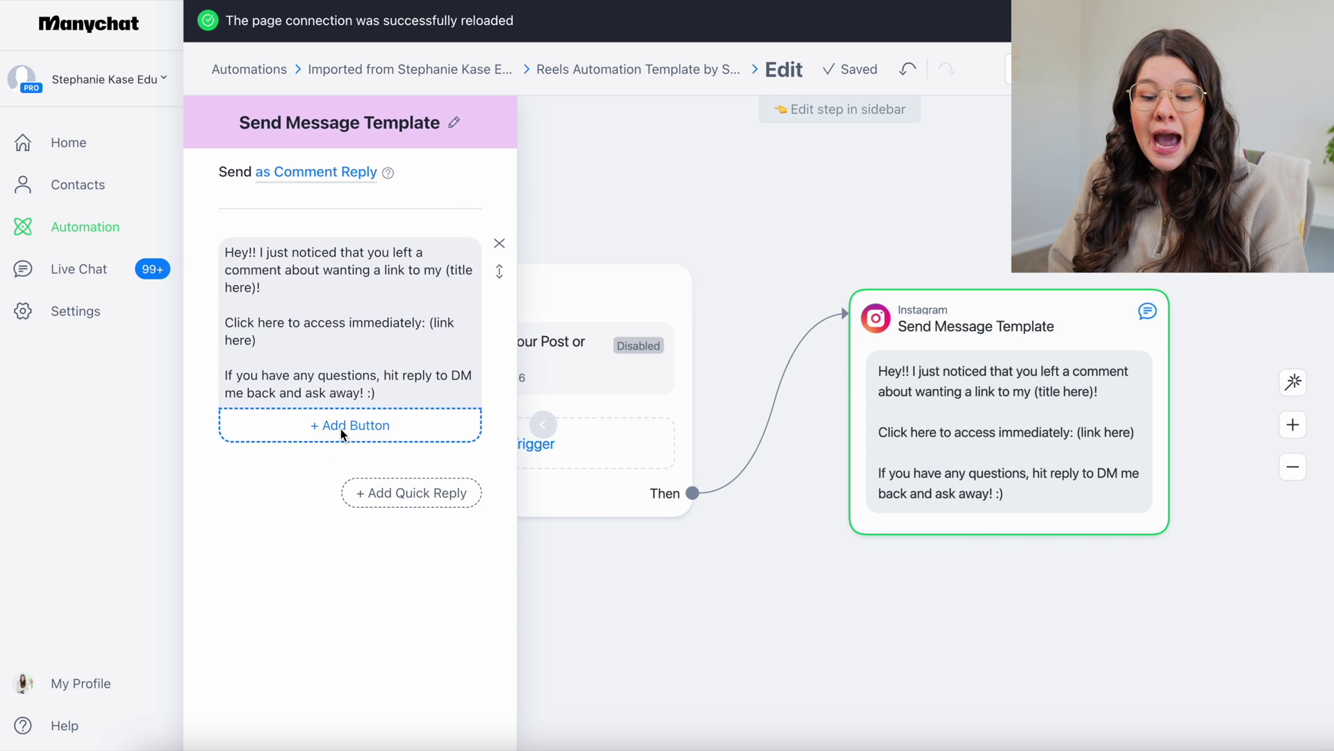
{"action": "left_click", "coordinate": [341, 427]}
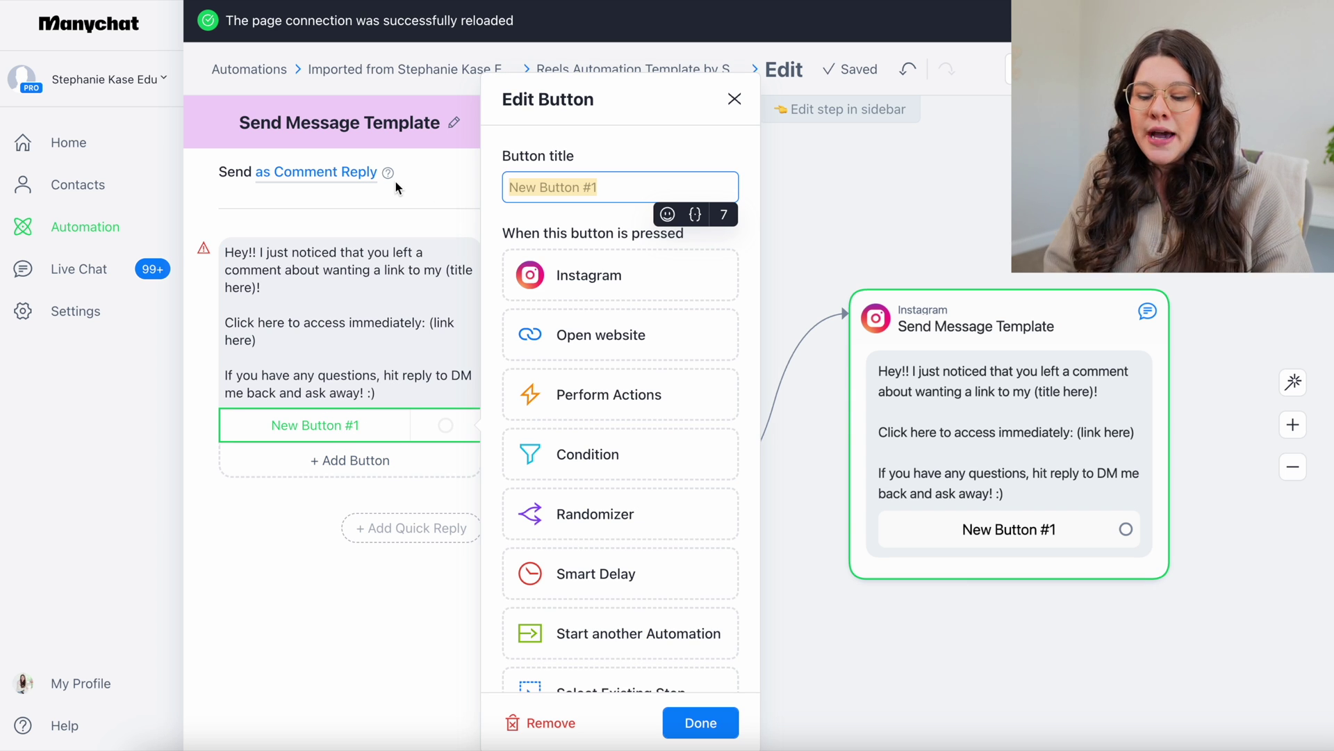
{"action": "left_click", "coordinate": [544, 724]}
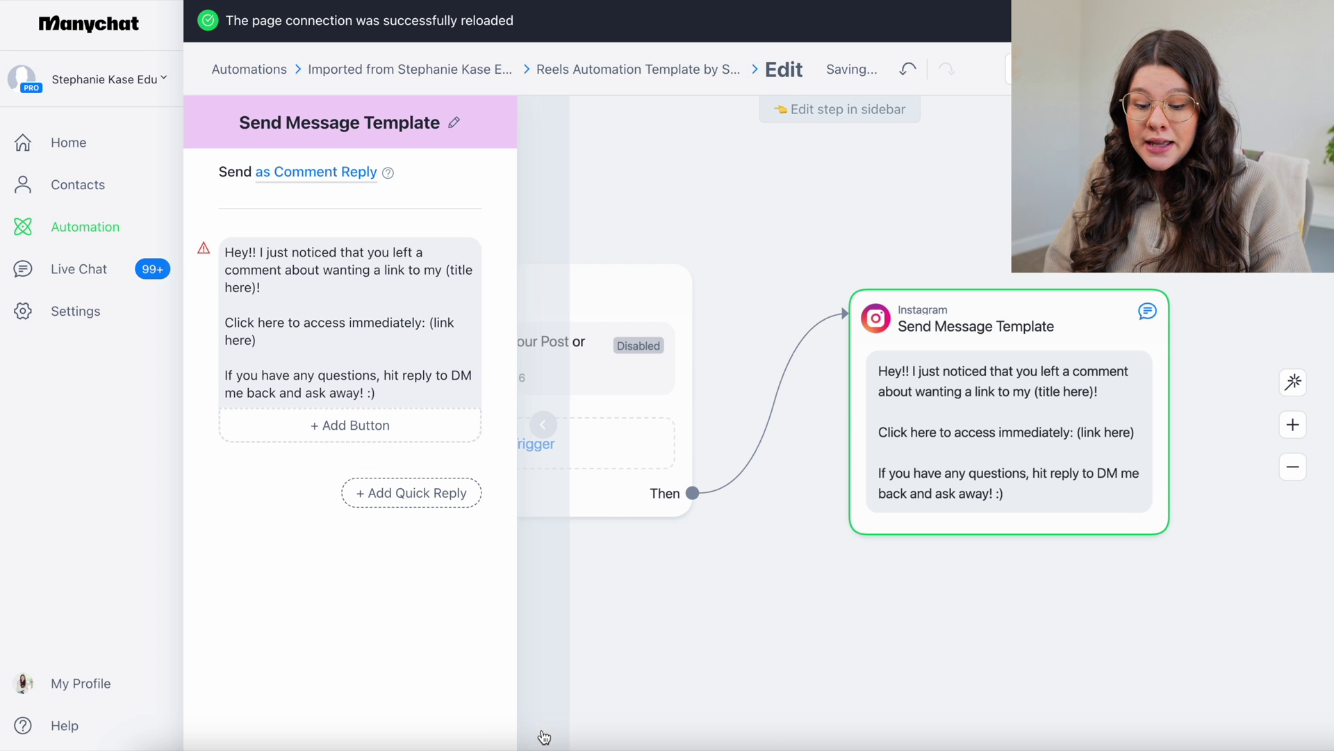
{"action": "left_click", "coordinate": [415, 301]}
{"action": "left_click", "coordinate": [418, 345]}
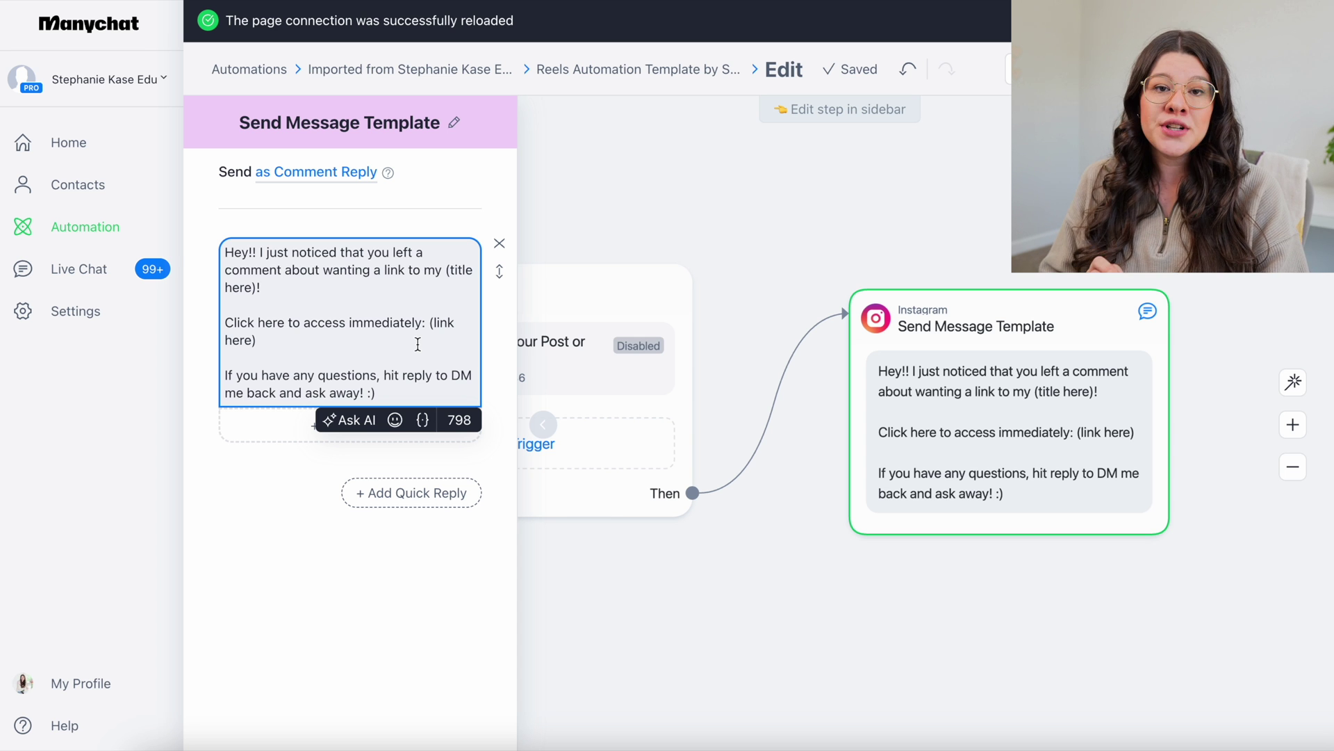
Close the message editor and open the When step's Post or Reel Comments #86 trigger settings
{"action": "left_click", "coordinate": [714, 232]}
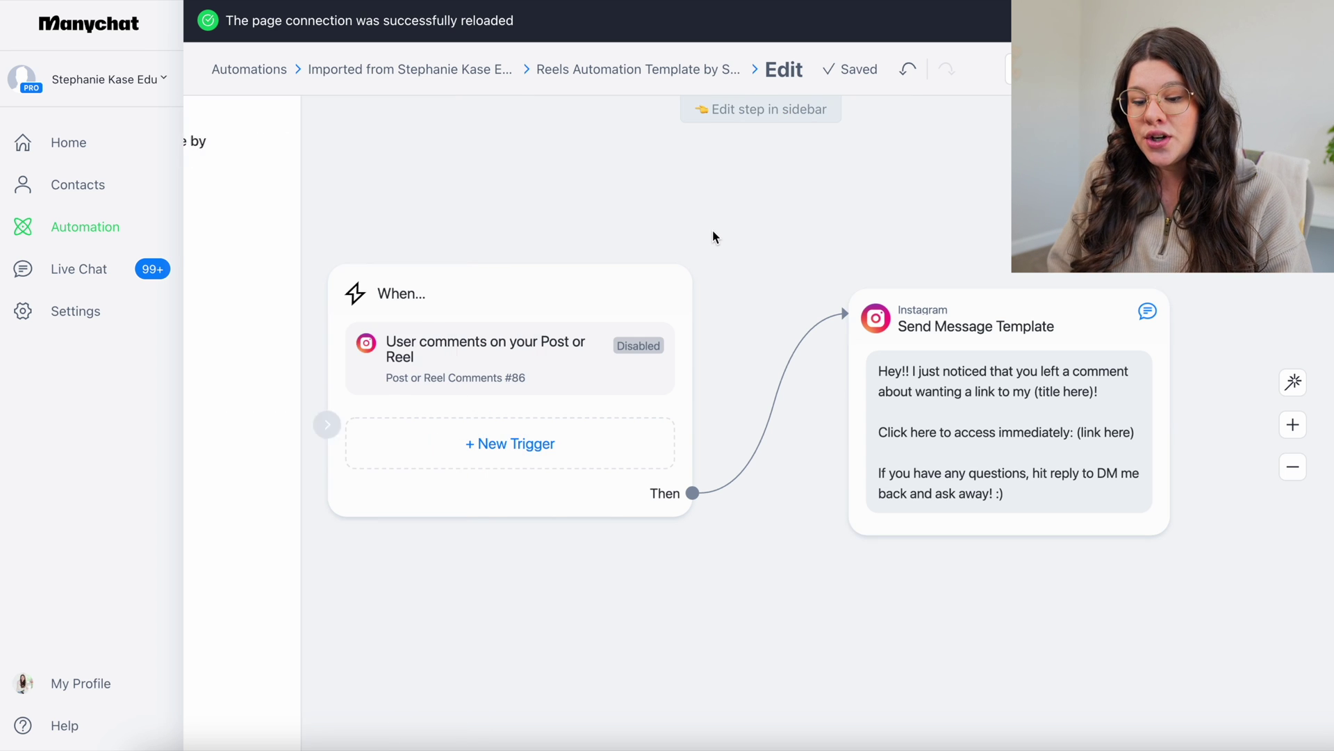
{"action": "left_click", "coordinate": [902, 319]}
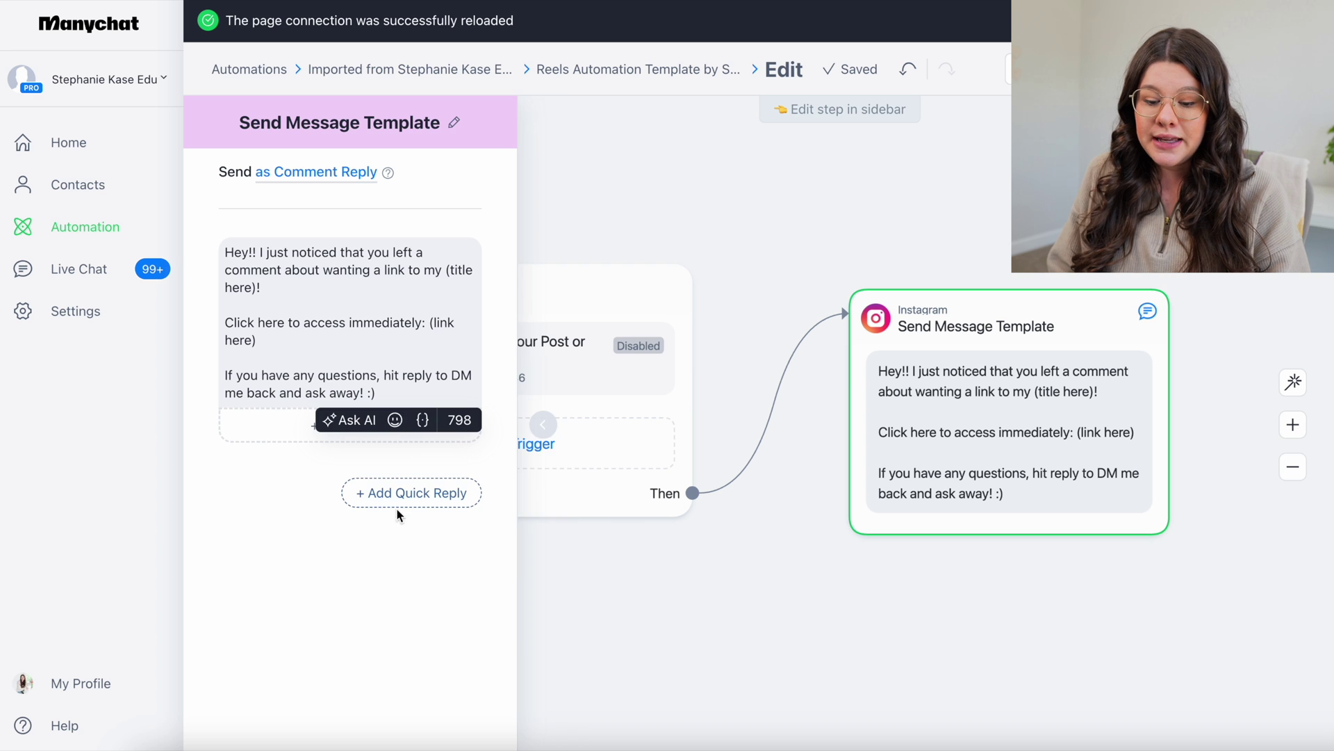
{"action": "left_click", "coordinate": [933, 241]}
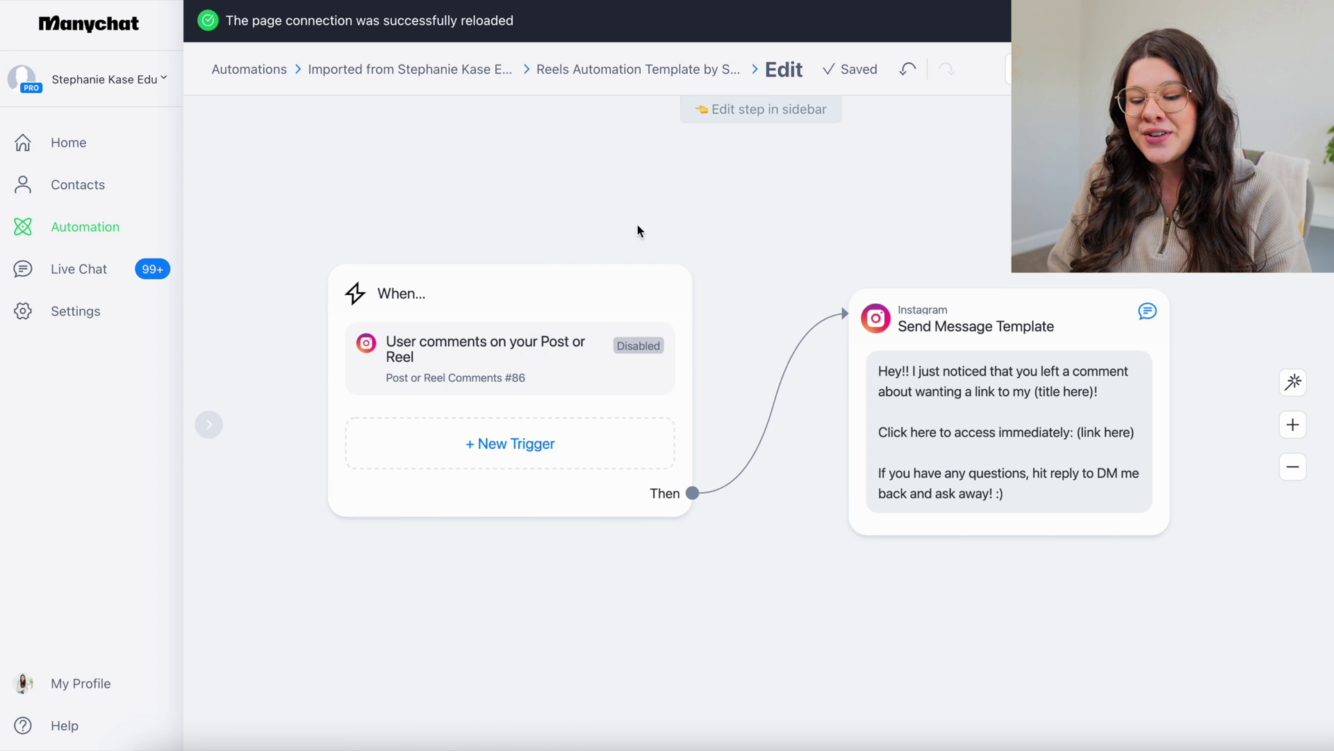
{"action": "left_click", "coordinate": [410, 293]}
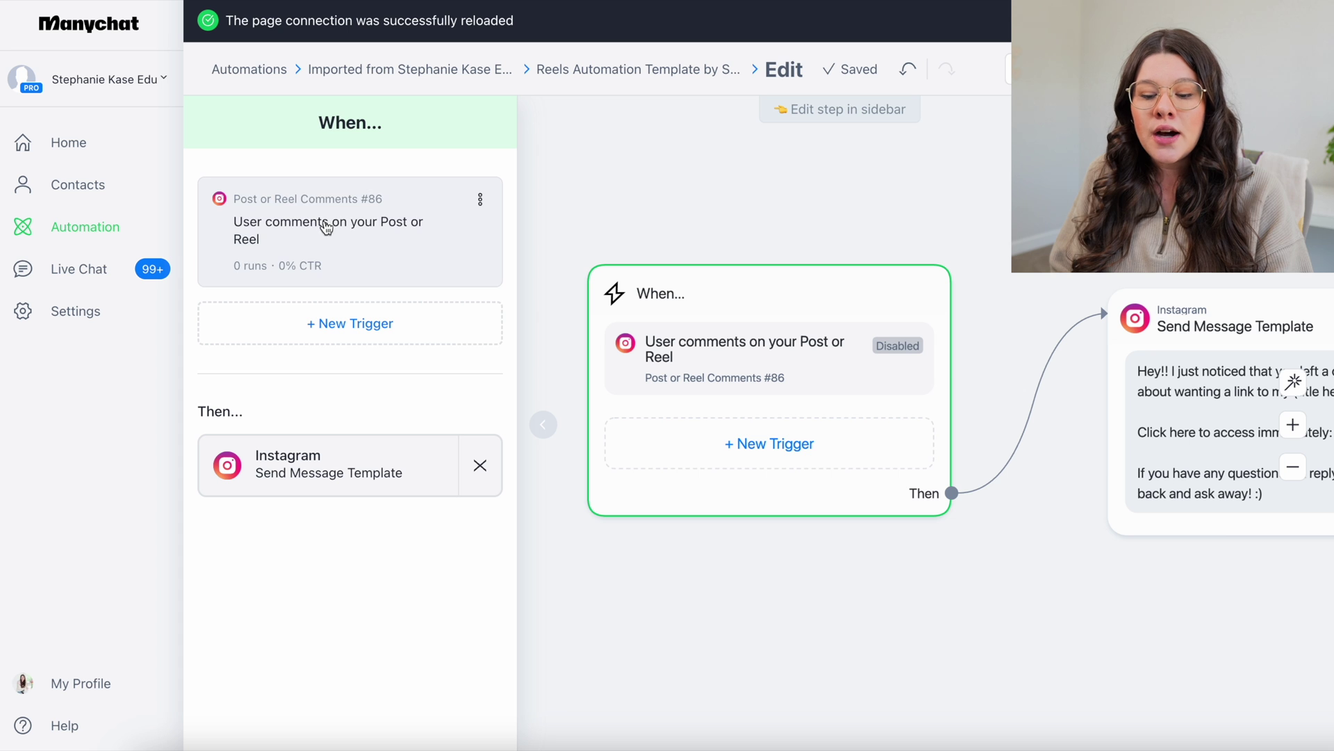
{"action": "left_click", "coordinate": [356, 239]}
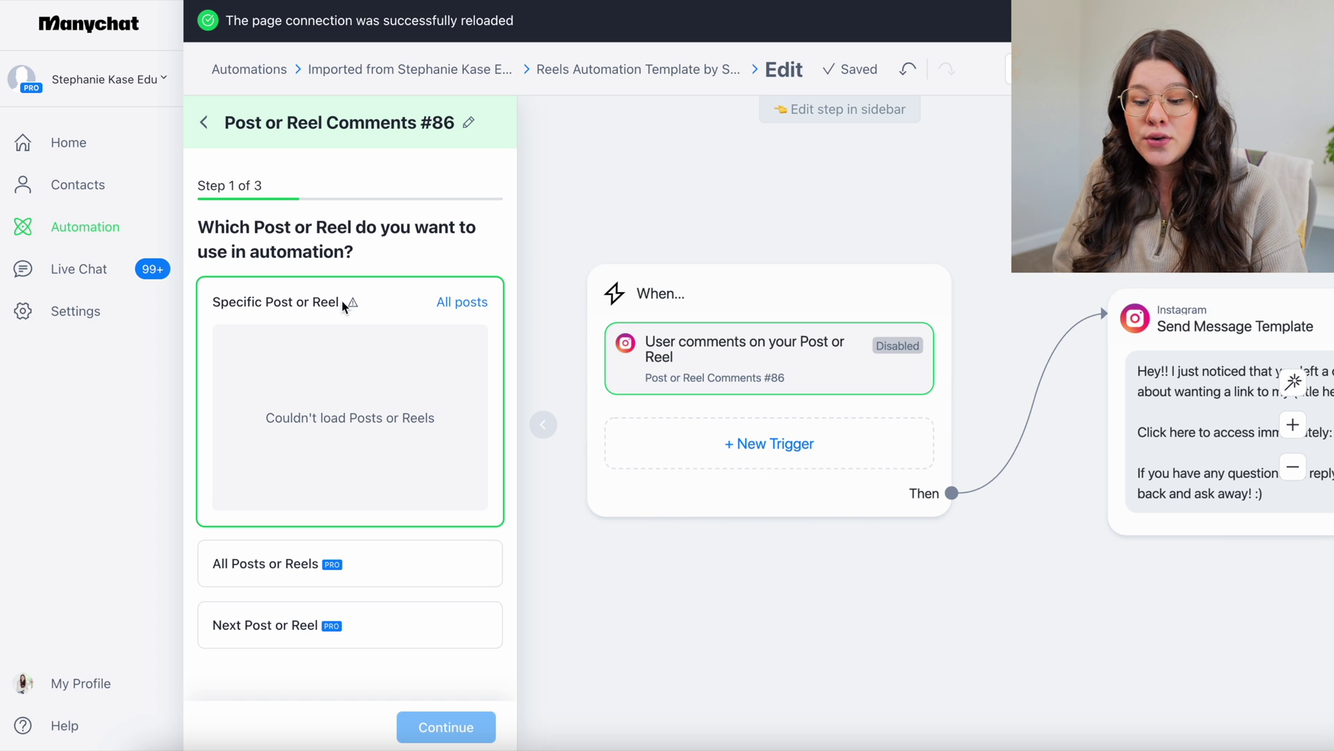
Set the comment trigger to a Specific Post or Reel: the first reel, captioned Okay
{"action": "mouse_move", "coordinate": [353, 303]}
{"action": "mouse_move", "coordinate": [372, 421]}
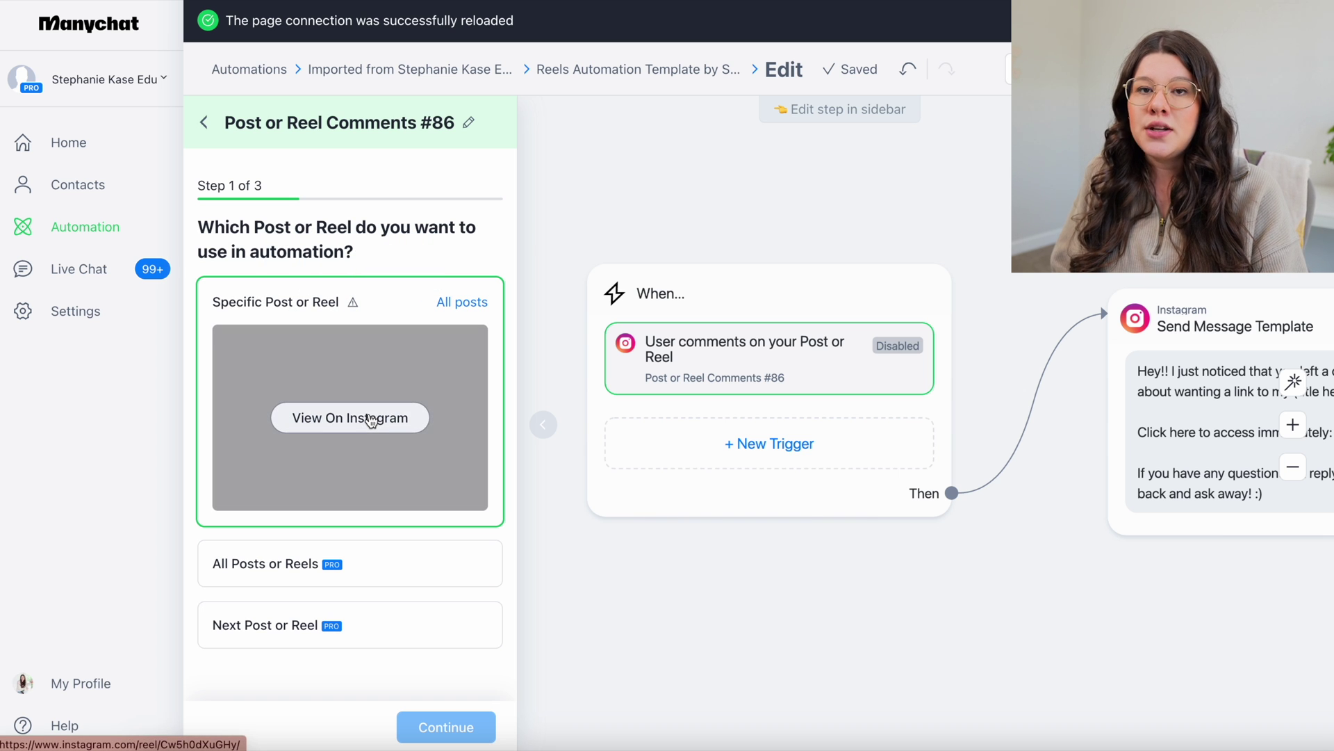
{"action": "left_click", "coordinate": [372, 420]}
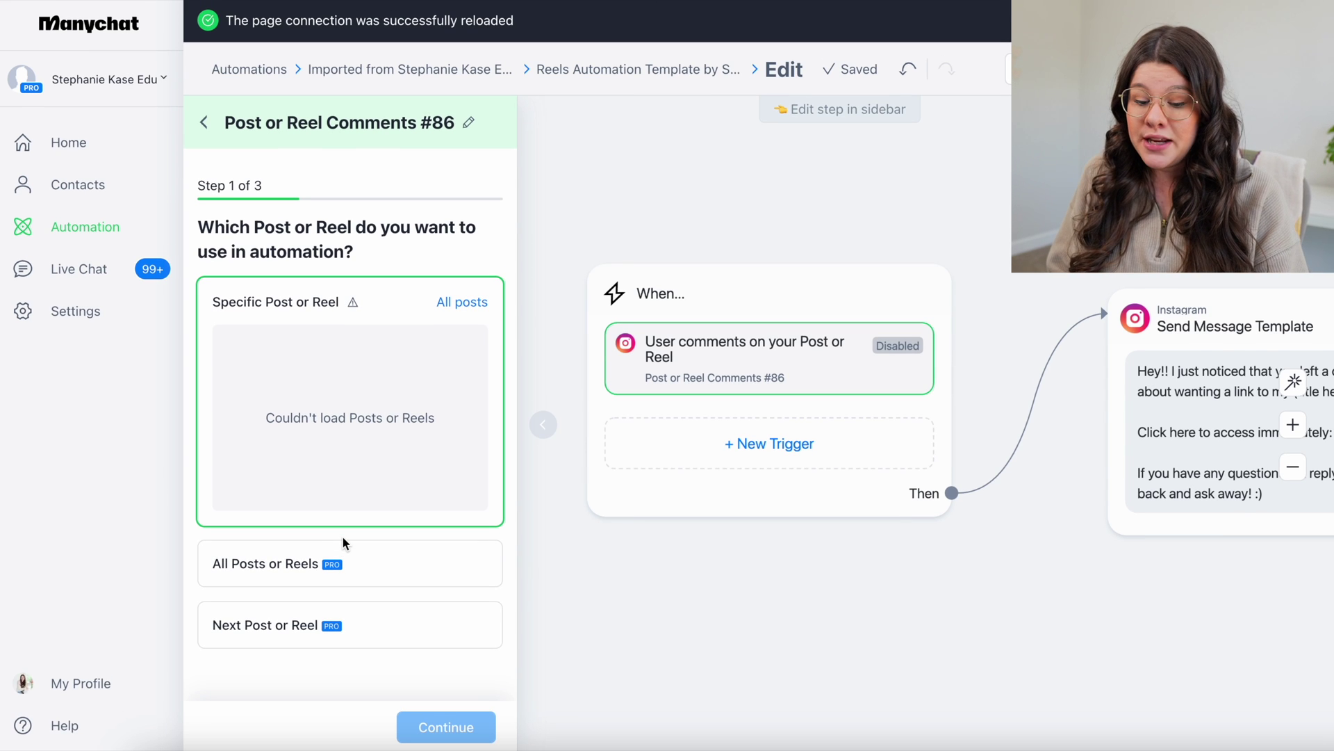
{"action": "left_click", "coordinate": [257, 566]}
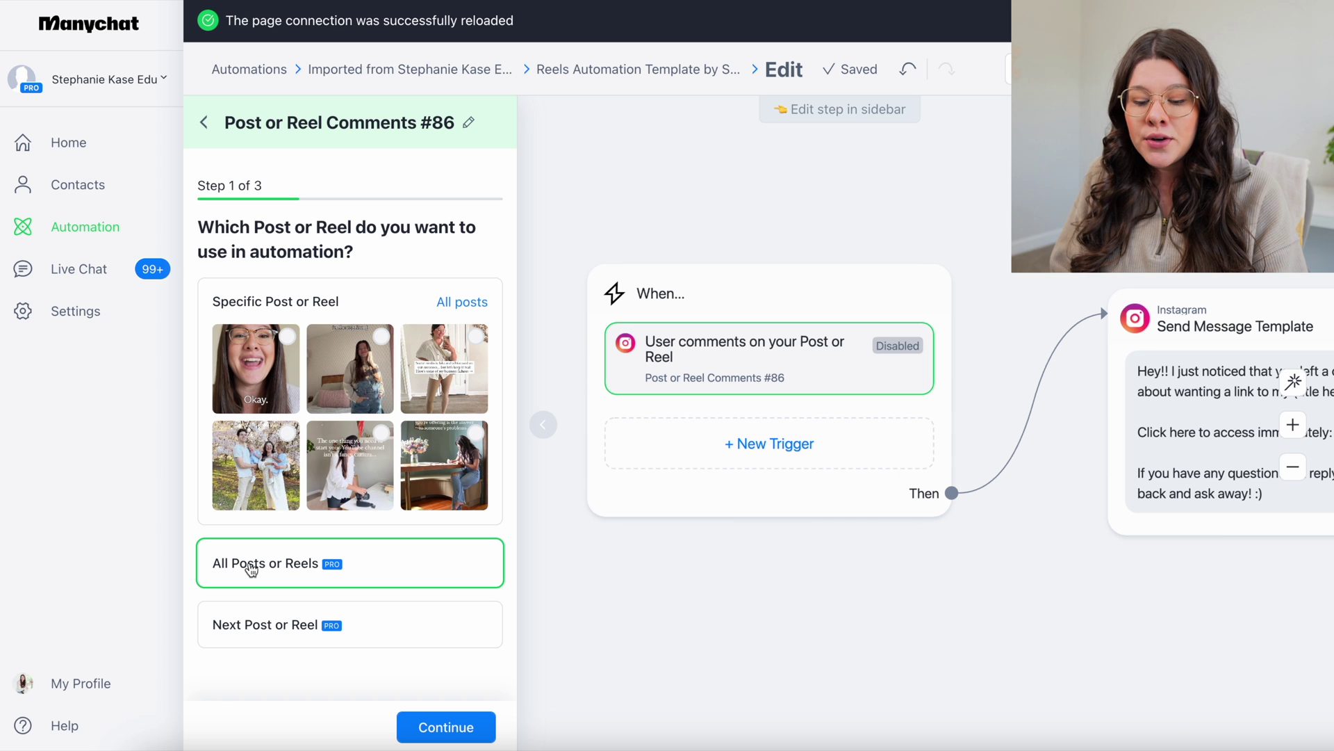
{"action": "left_click", "coordinate": [259, 628]}
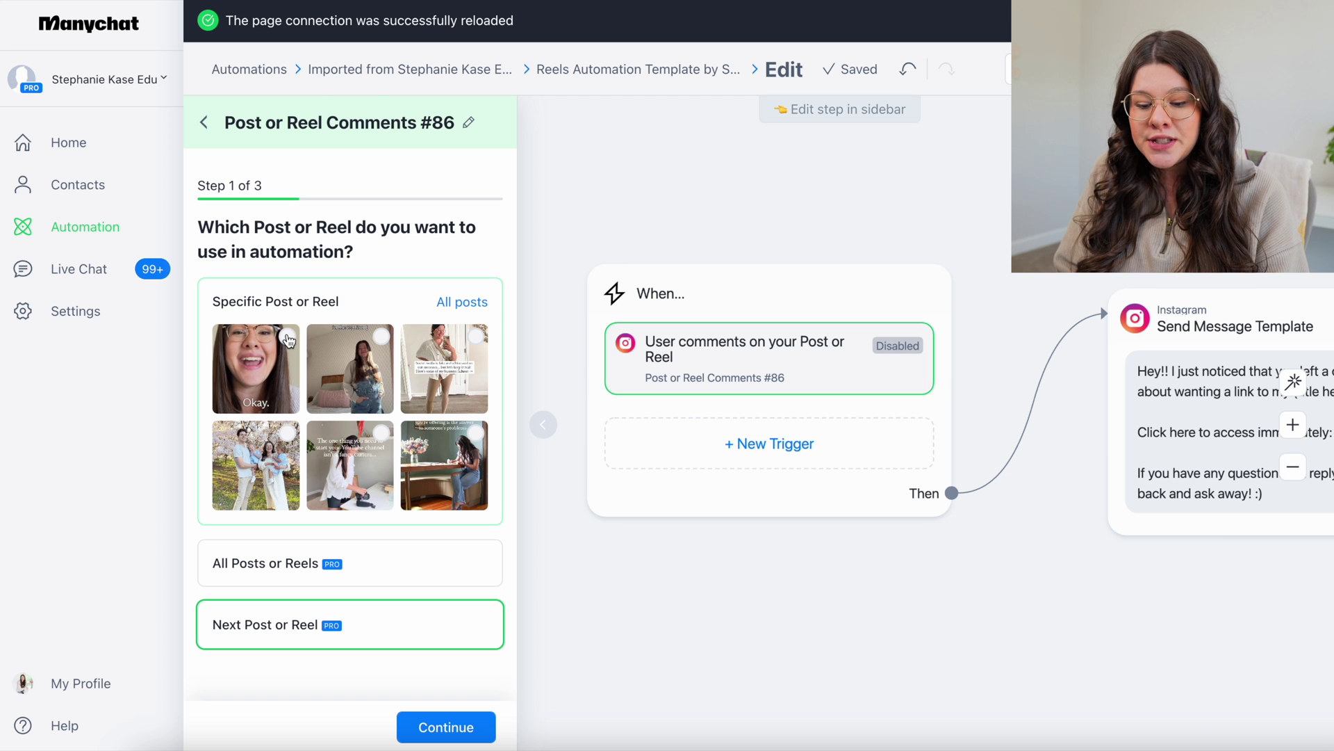
{"action": "left_click", "coordinate": [255, 369]}
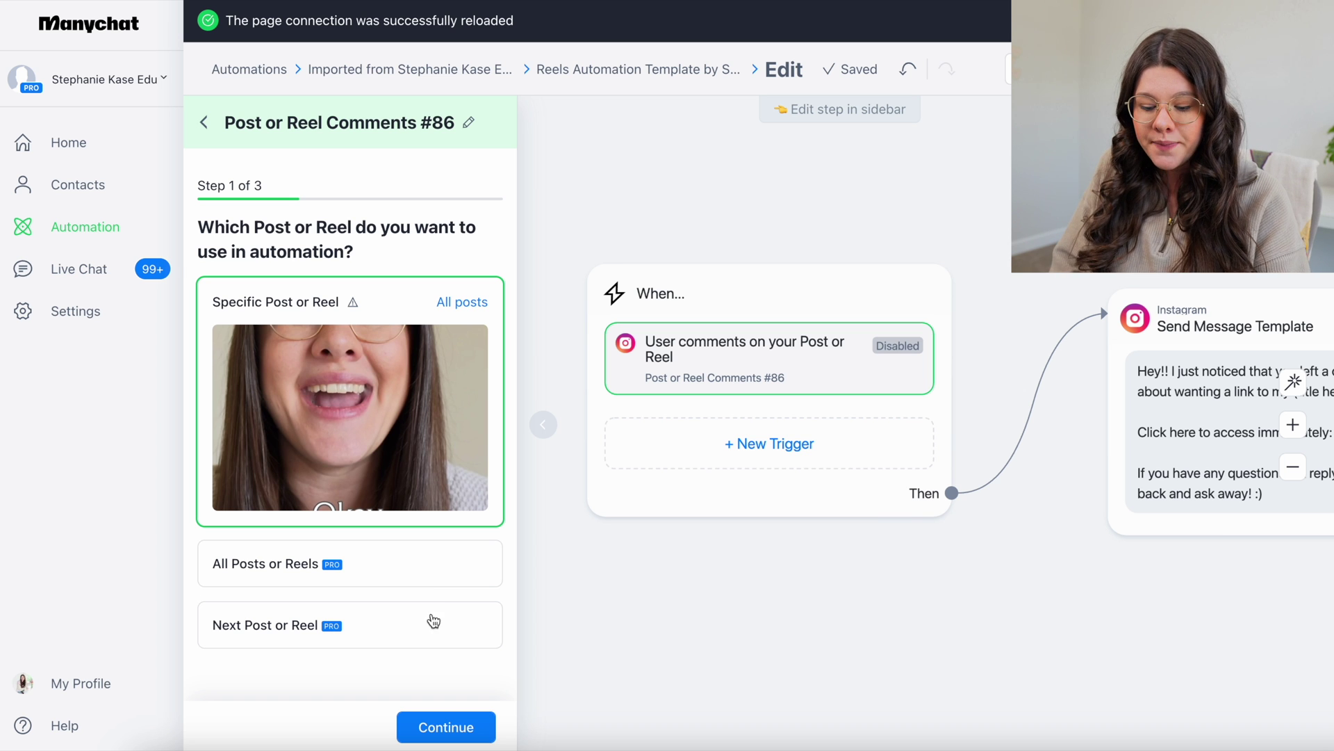
{"action": "left_click", "coordinate": [446, 730]}
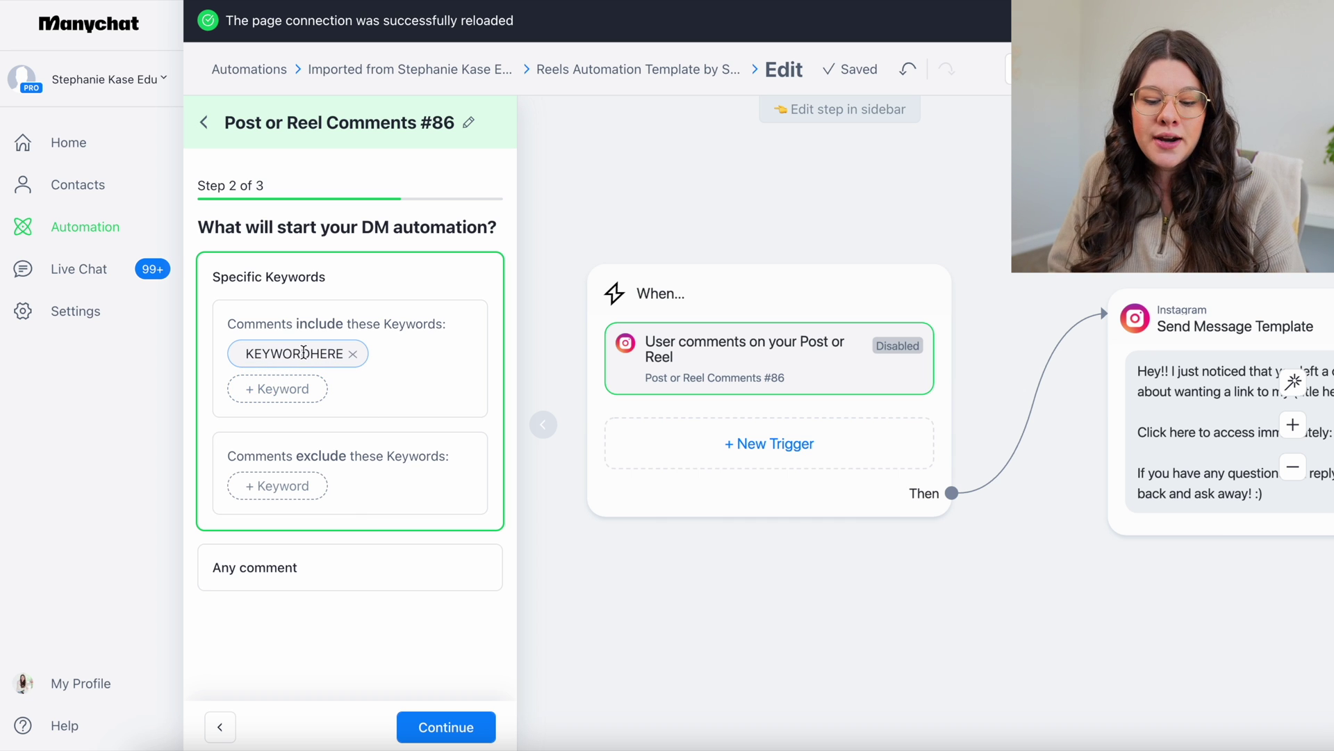
Open the KEYWORDHERE keyword chip under Comments include these Keywords for editing
{"action": "left_click", "coordinate": [256, 353]}
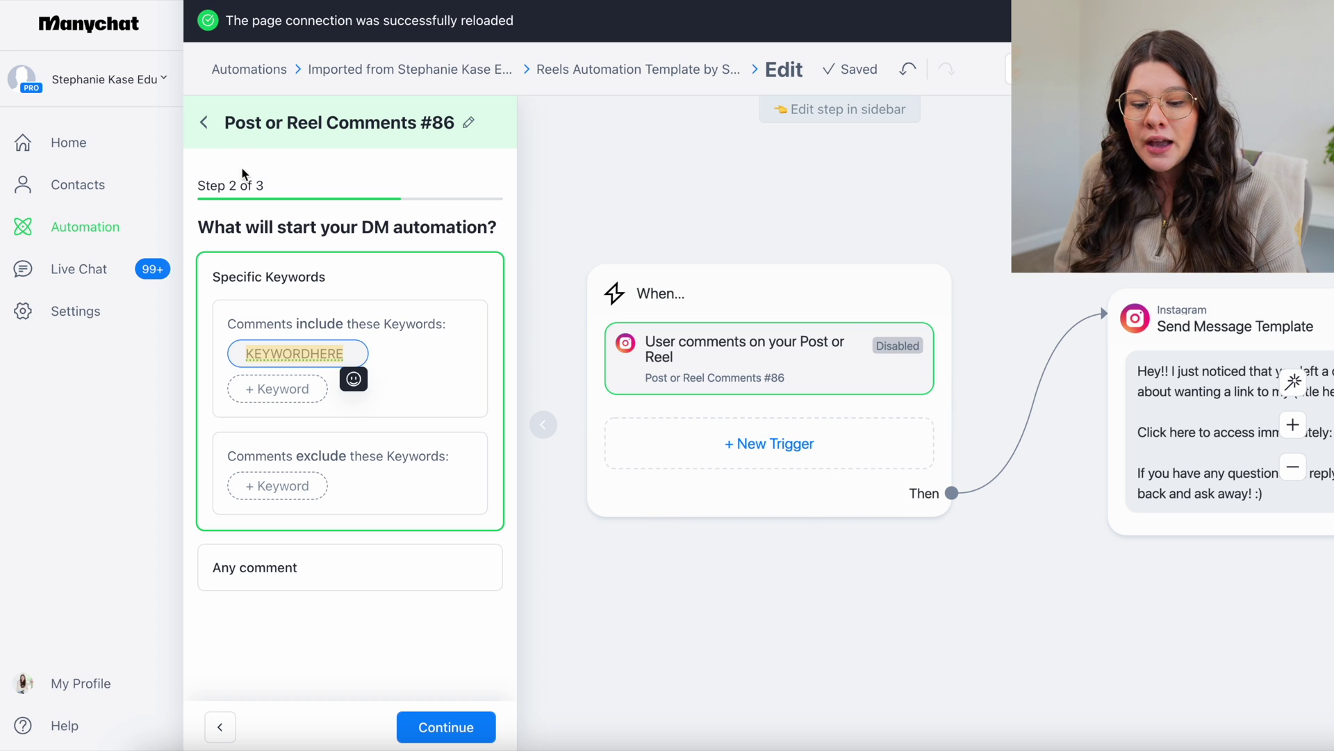
Discard the unsaved trigger edits and retarget the comment trigger to the Next Post or Reel
{"action": "left_click", "coordinate": [204, 123]}
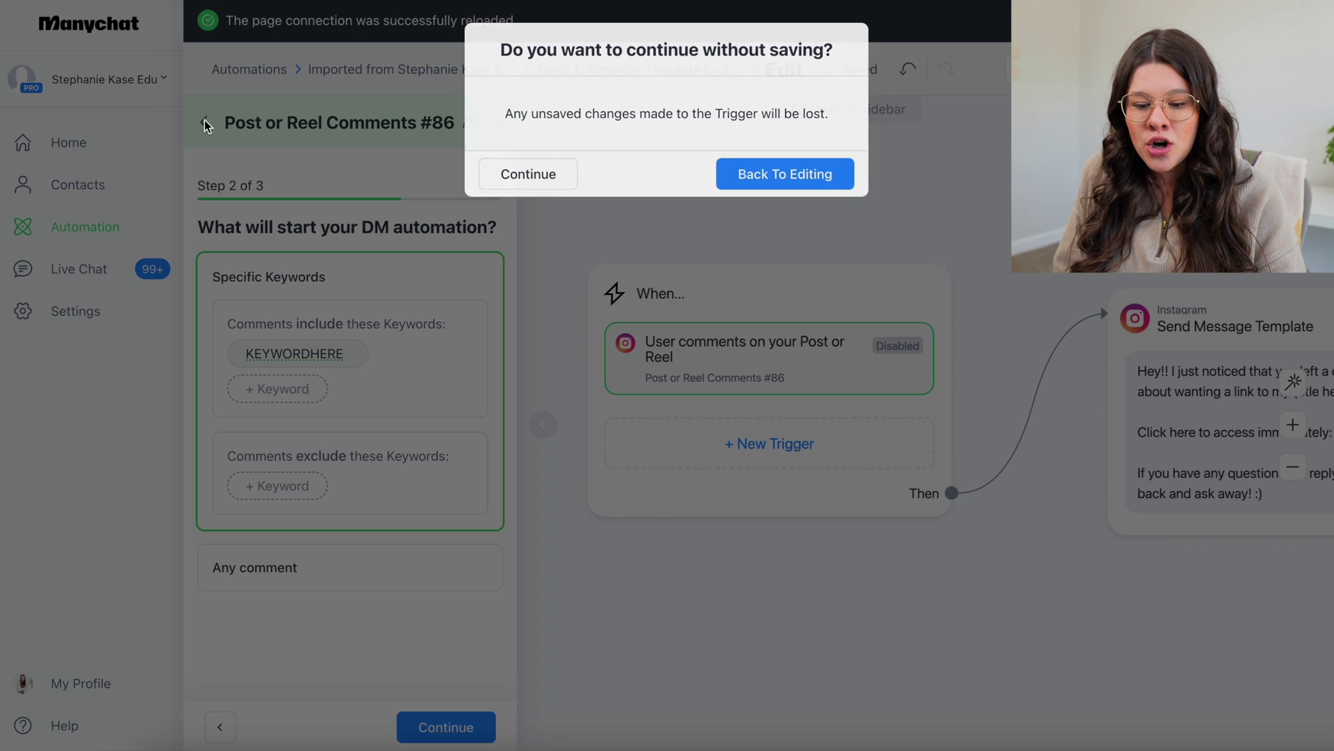
{"action": "left_click", "coordinate": [560, 179]}
{"action": "left_click", "coordinate": [333, 221]}
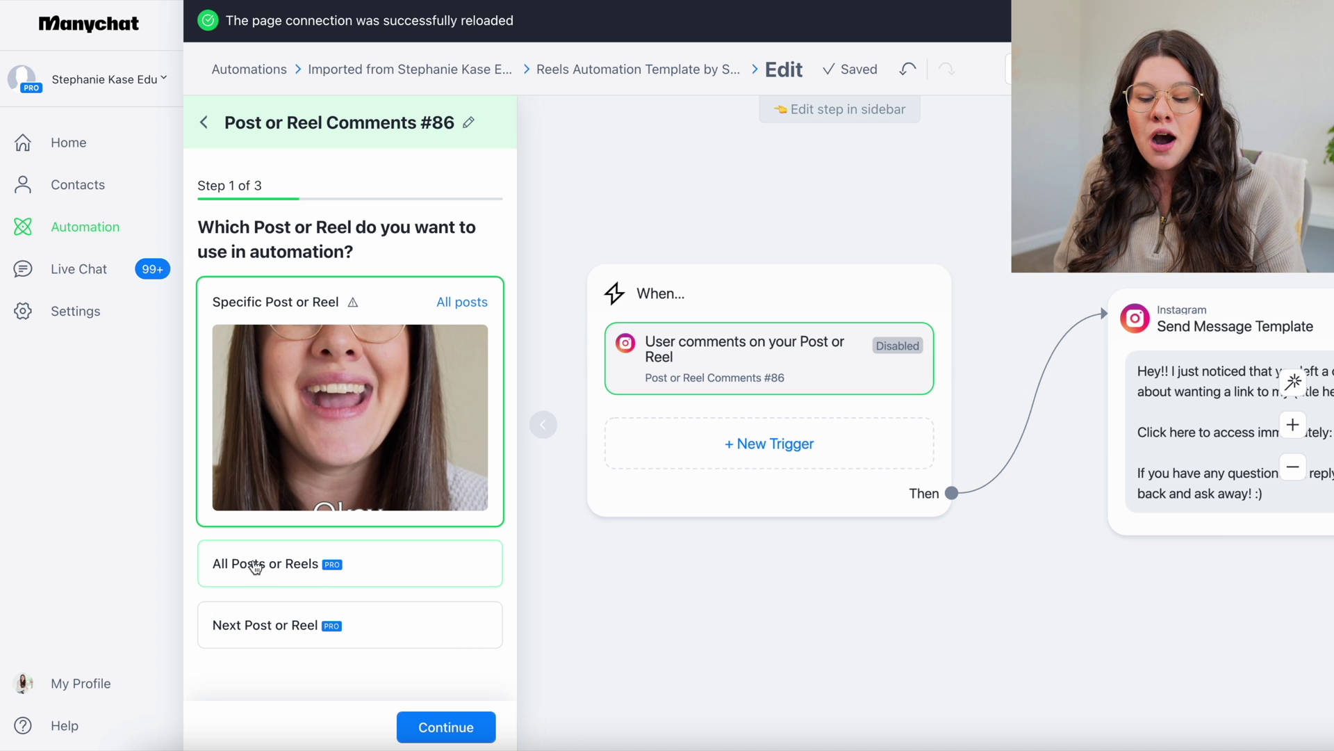
{"action": "left_click", "coordinate": [275, 565]}
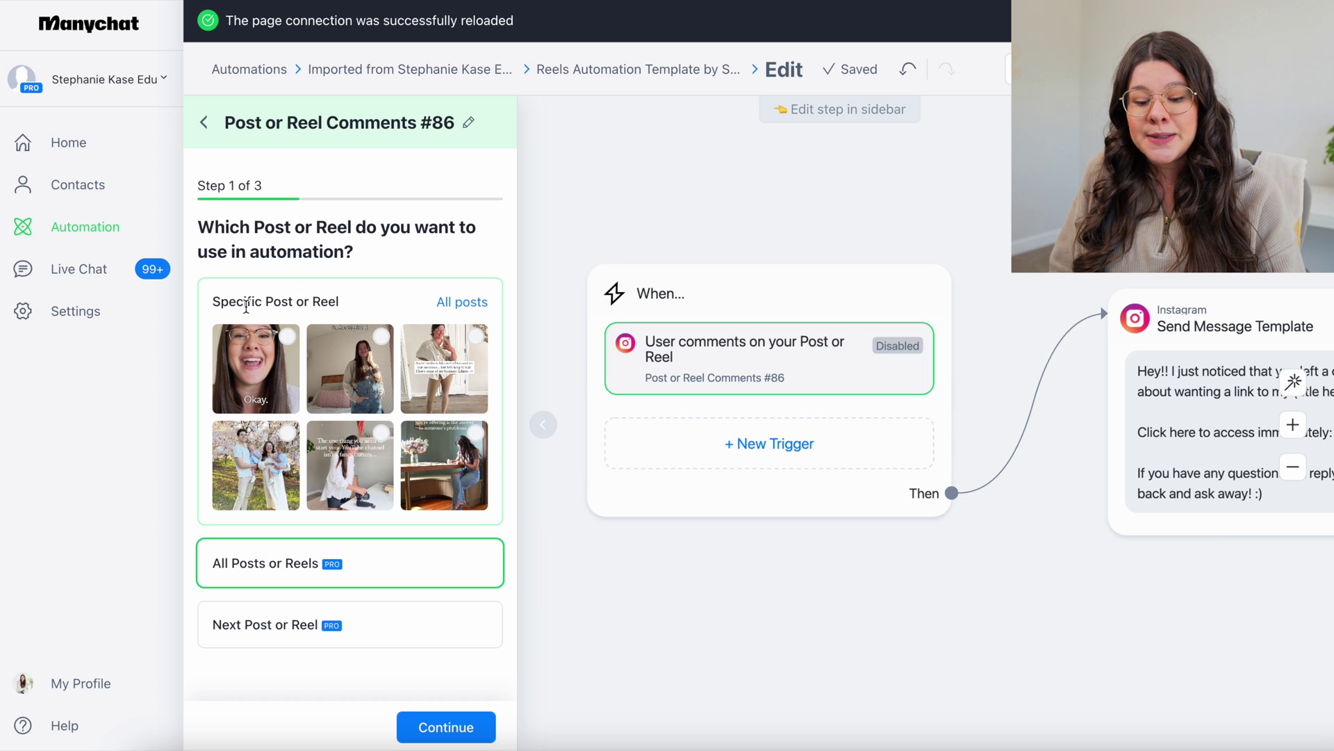
{"action": "left_click", "coordinate": [266, 638]}
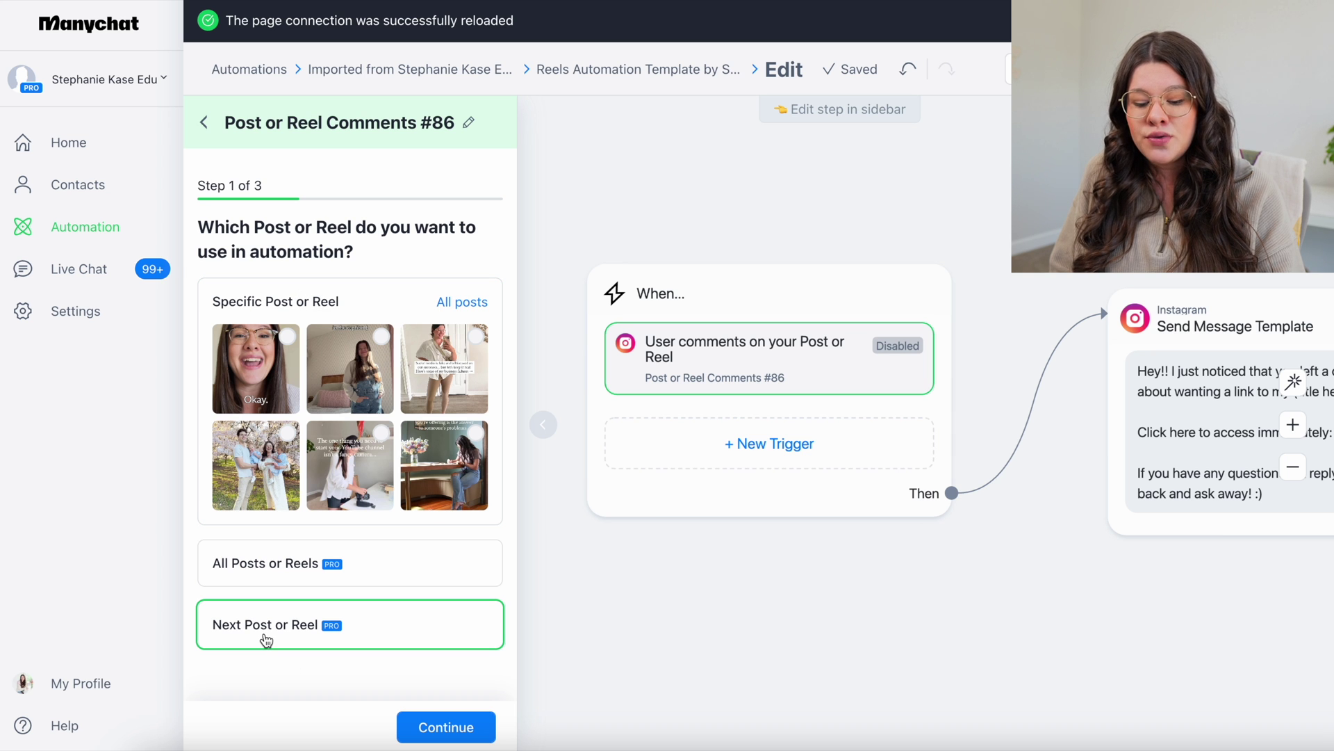
{"action": "left_click", "coordinate": [446, 727]}
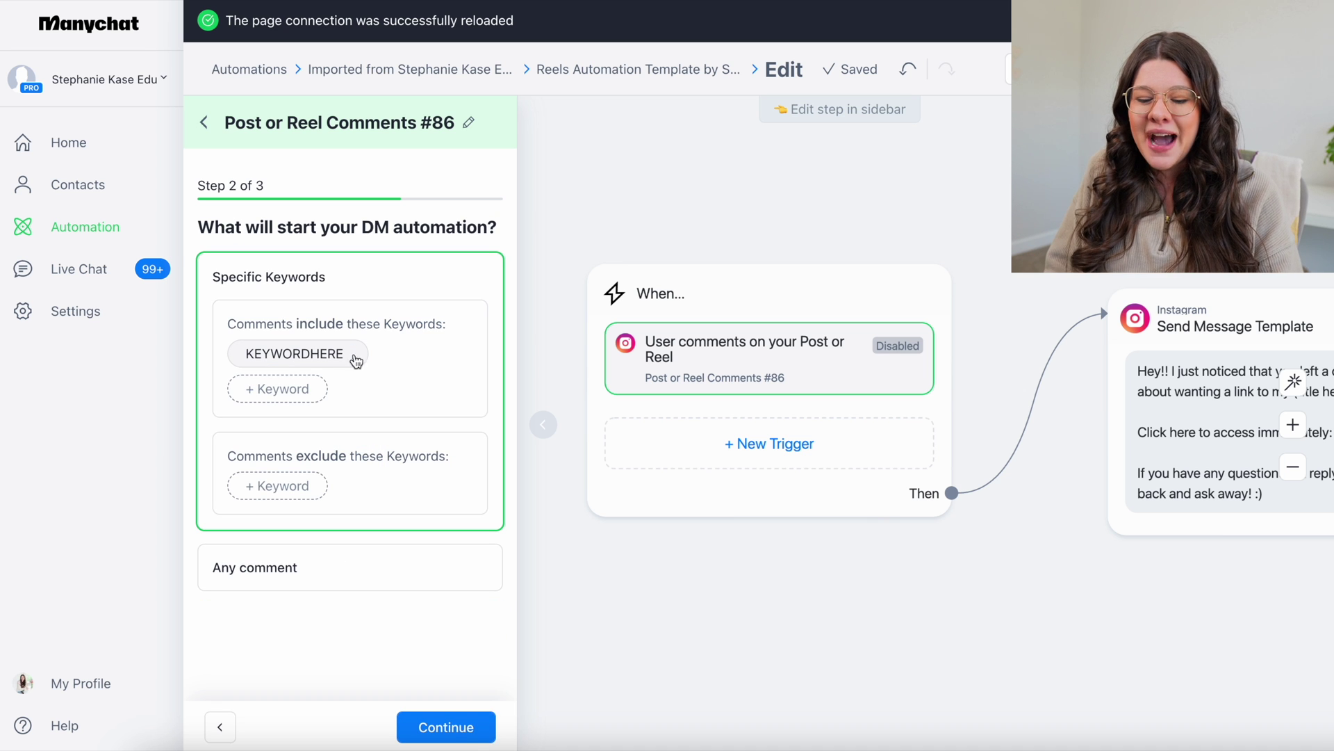
Replace the KEYWORDHERE placeholder with the trigger keyword LINK
{"action": "left_click", "coordinate": [293, 353]}
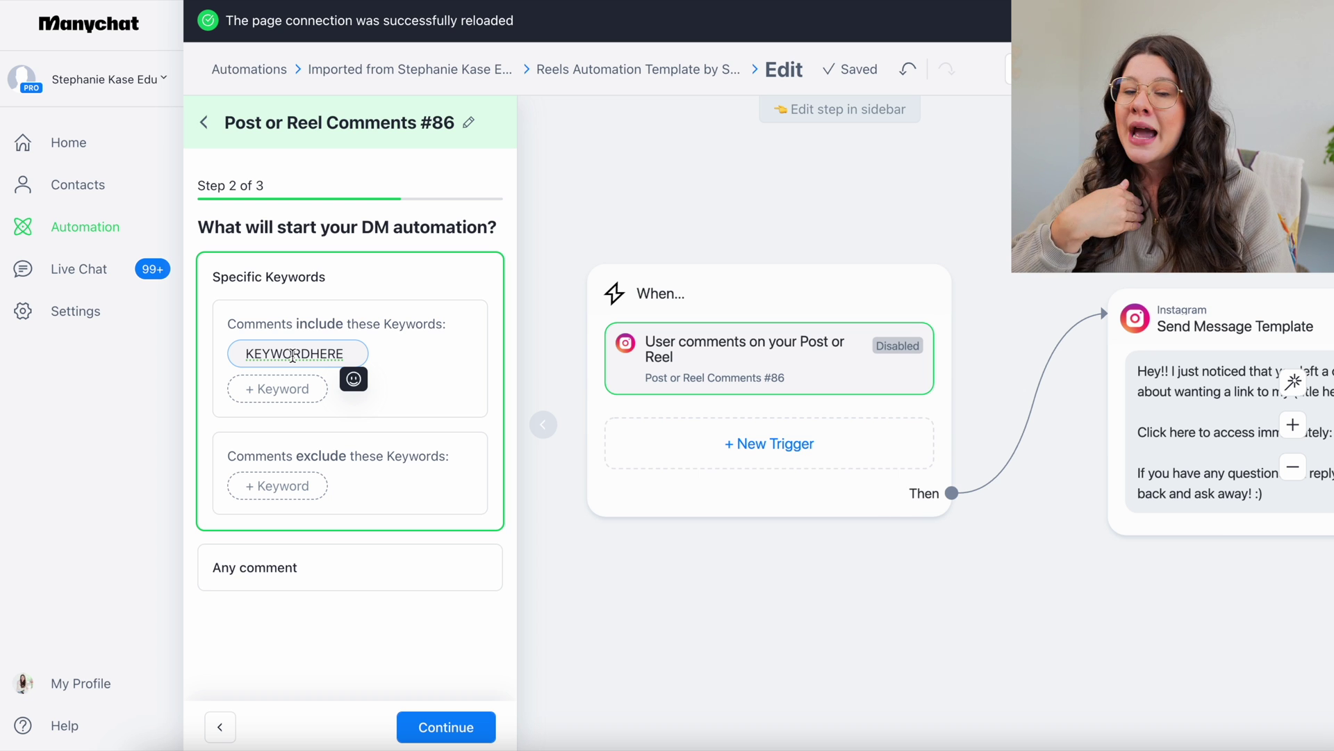
{"action": "double_click", "coordinate": [293, 356]}
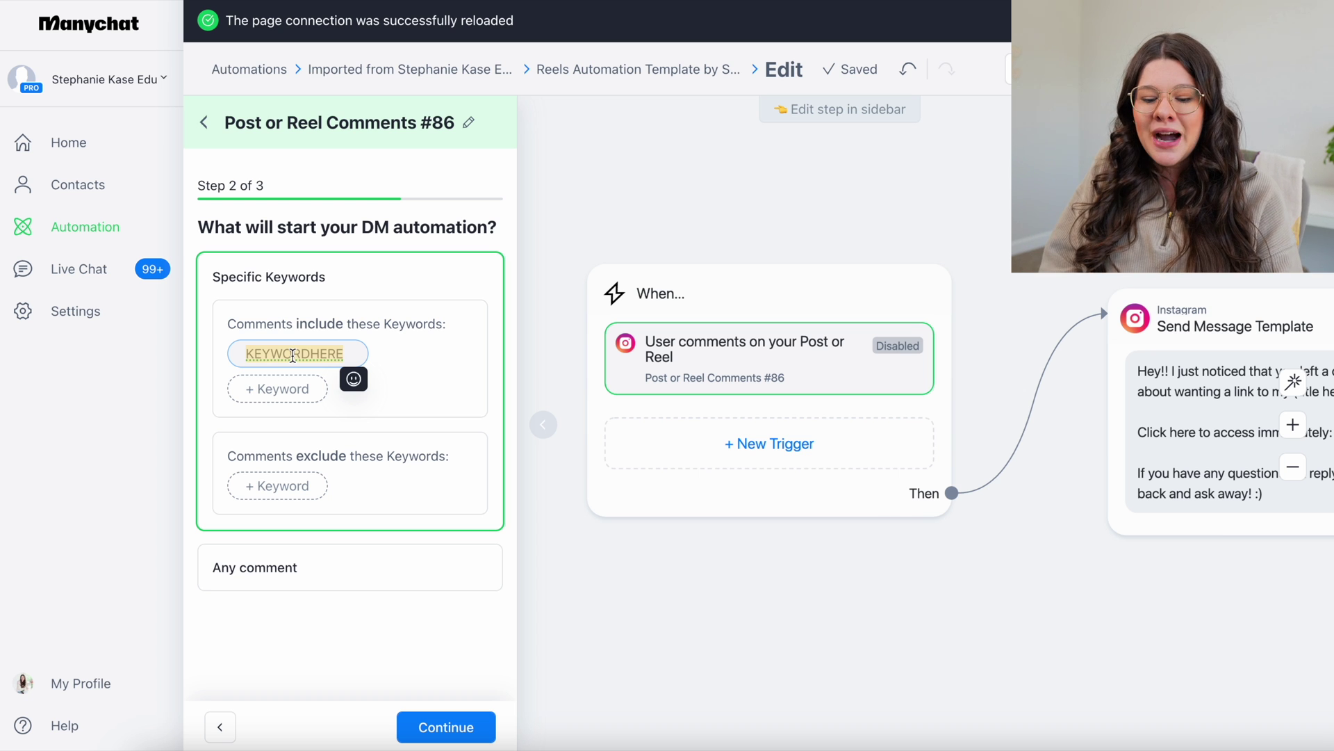
{"action": "left_click", "coordinate": [292, 356]}
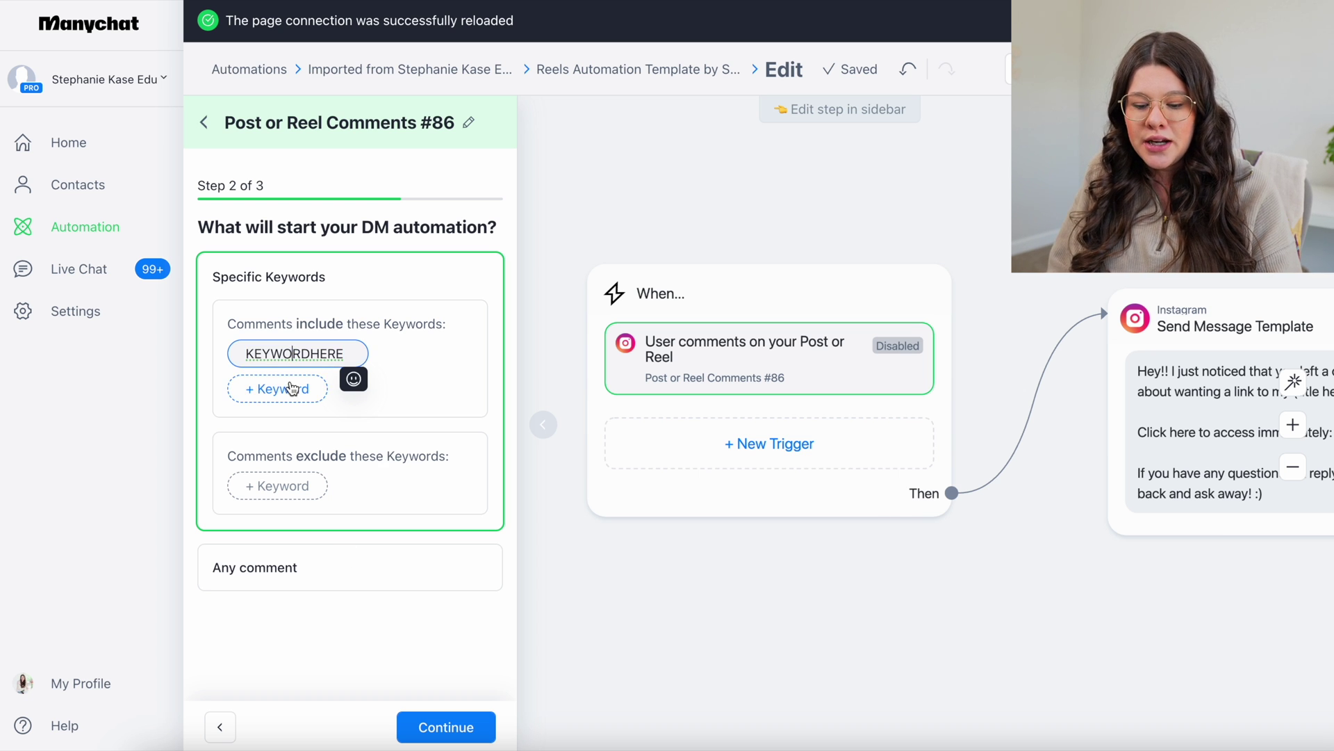
{"action": "double_click", "coordinate": [296, 353]}
{"action": "key", "text": "BackSpace"}
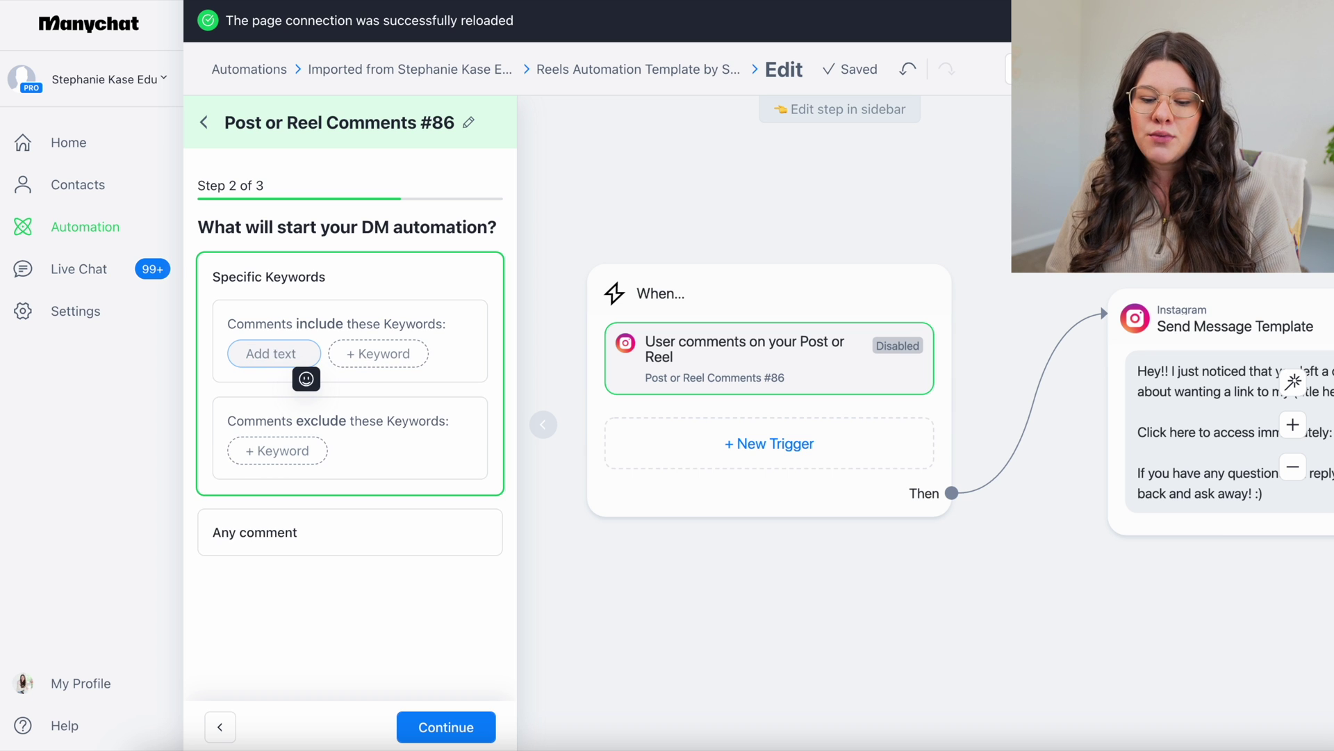
{"action": "type", "text": "LINK"}
{"action": "key", "text": "Return"}
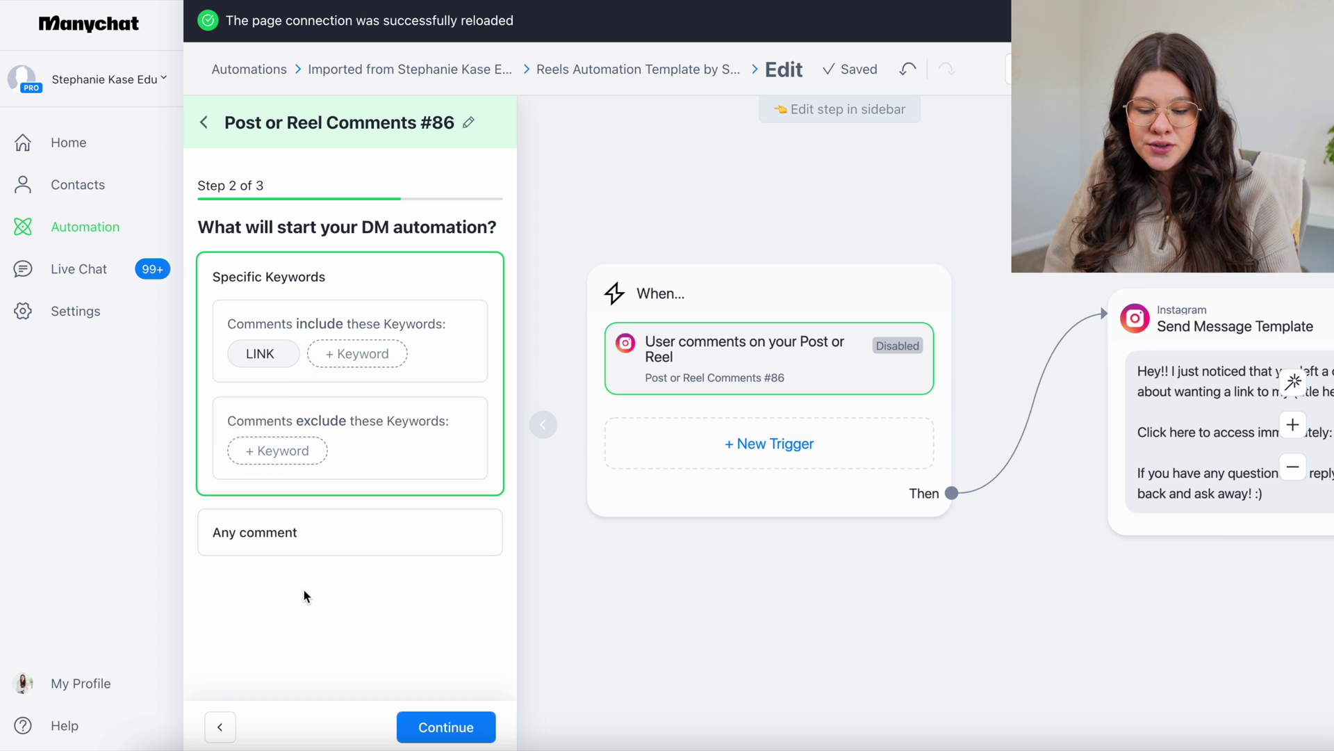
{"action": "right_click", "coordinate": [431, 725]}
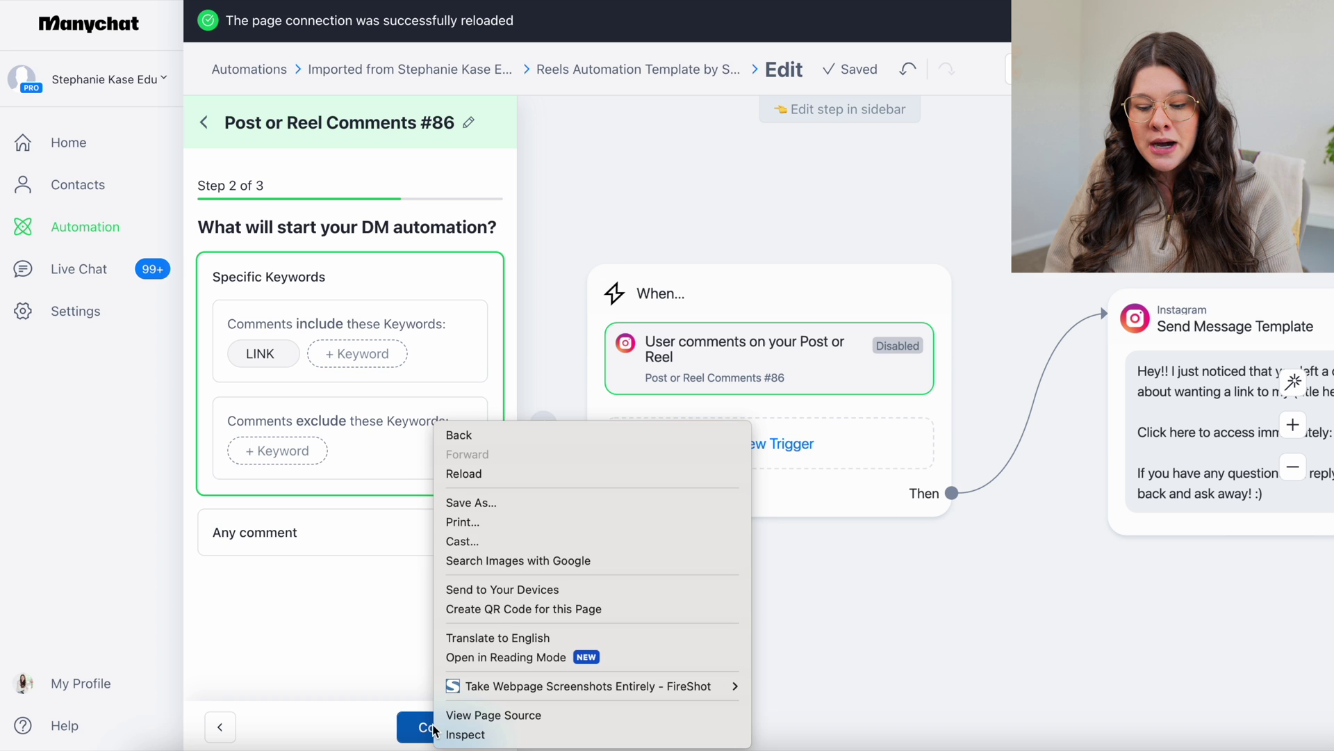
{"action": "left_click", "coordinate": [402, 718]}
{"action": "left_click", "coordinate": [435, 726]}
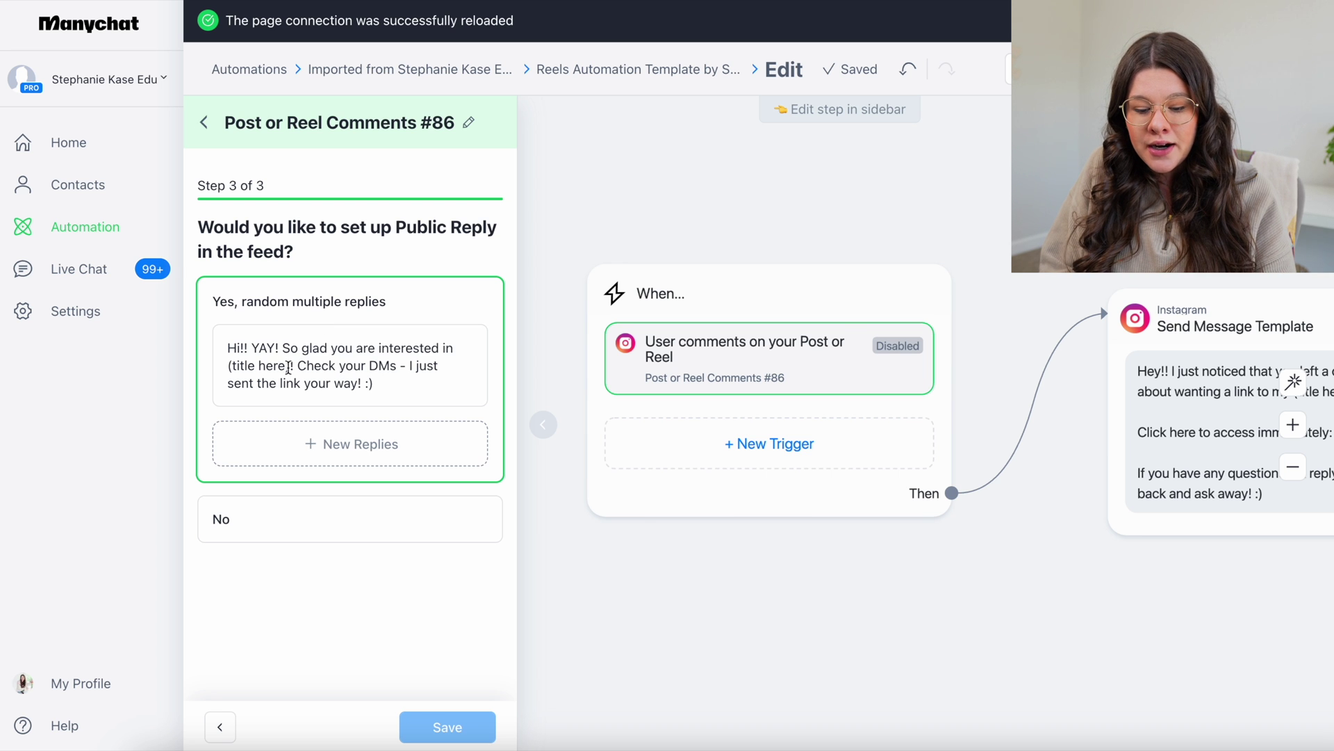
Select the (title here) placeholder in the first public feed reply
{"action": "left_click_drag", "start_coordinate": [292, 366], "coordinate": [224, 364]}
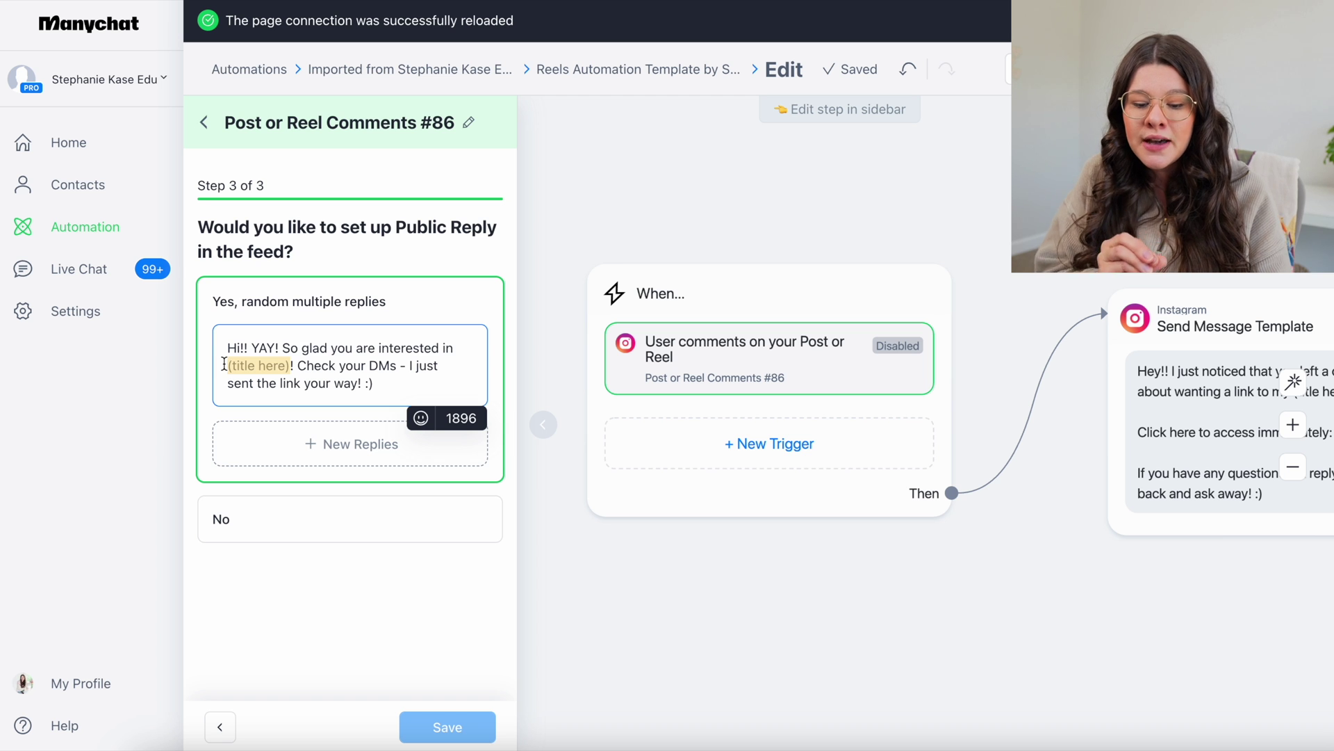
Add a second random public reply: 'Done! Sent the link to your DMs!'
{"action": "left_click", "coordinate": [320, 350]}
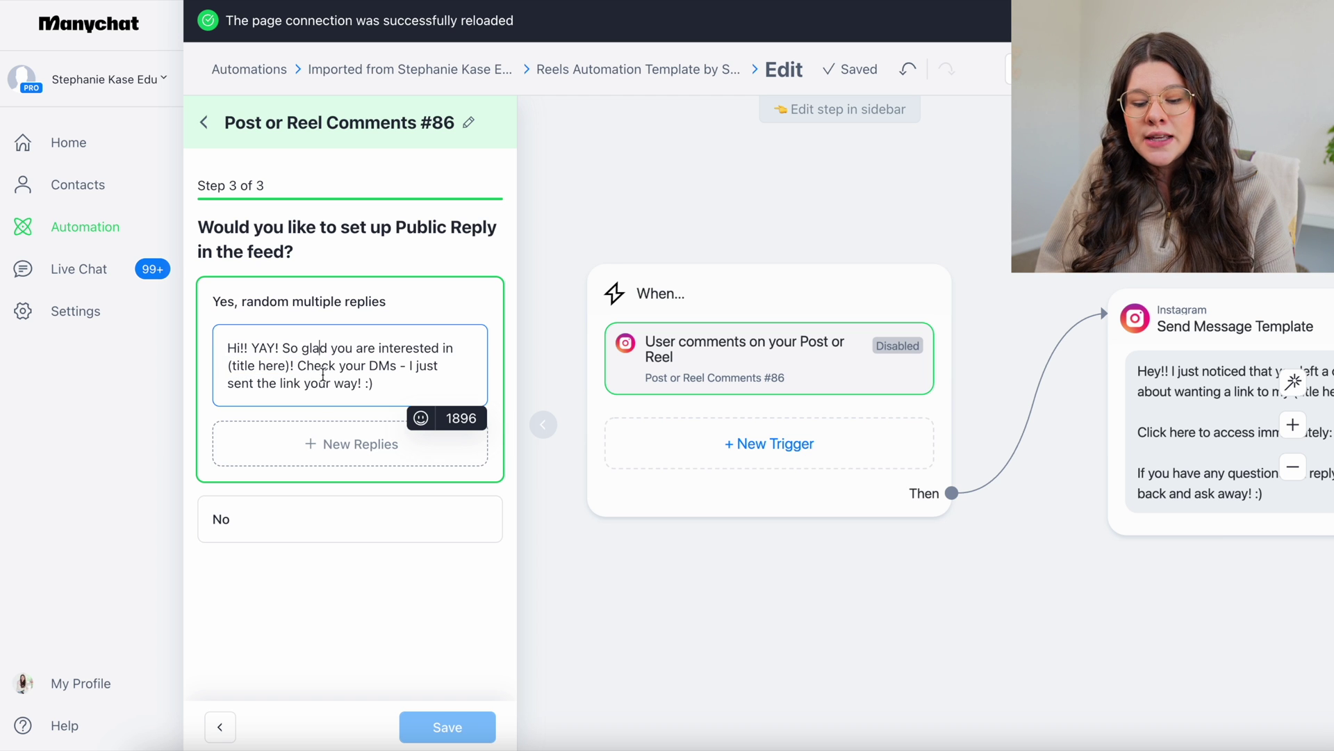
{"action": "left_click", "coordinate": [369, 445]}
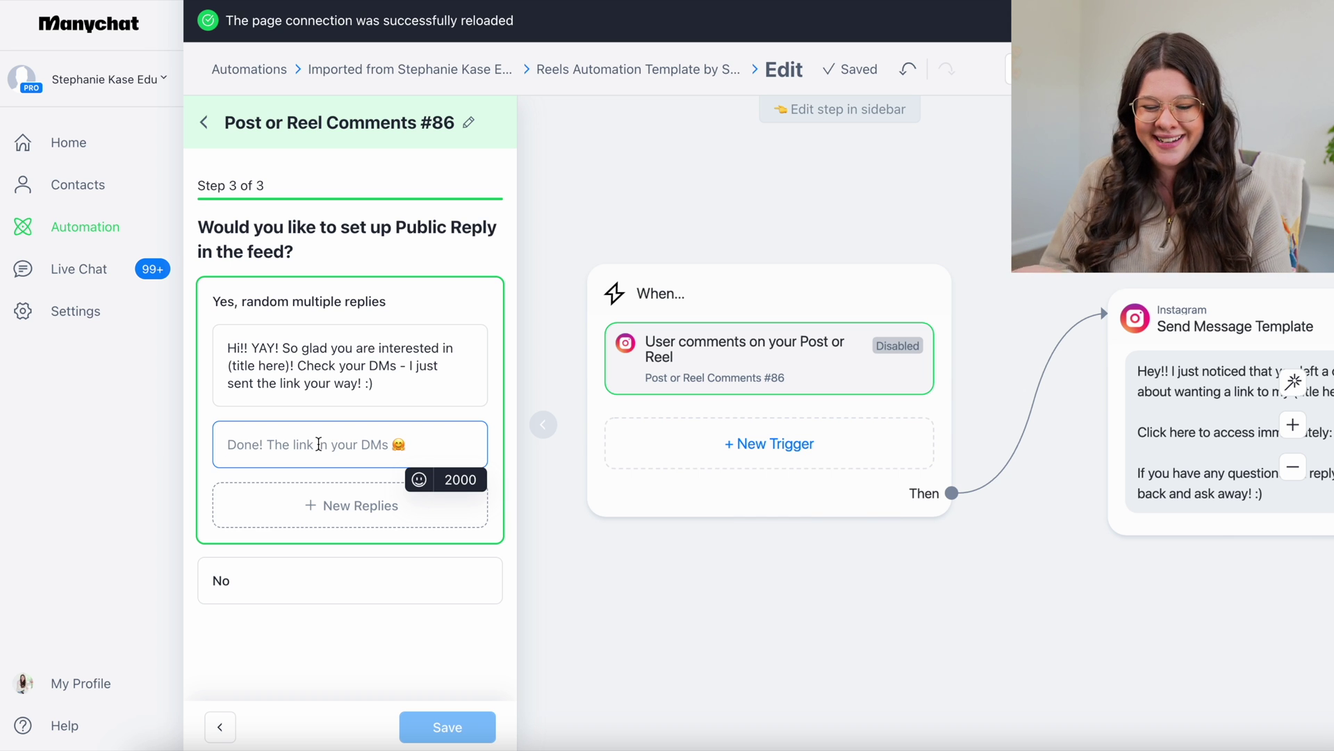
{"action": "left_click", "coordinate": [390, 371]}
{"action": "left_click", "coordinate": [355, 637]}
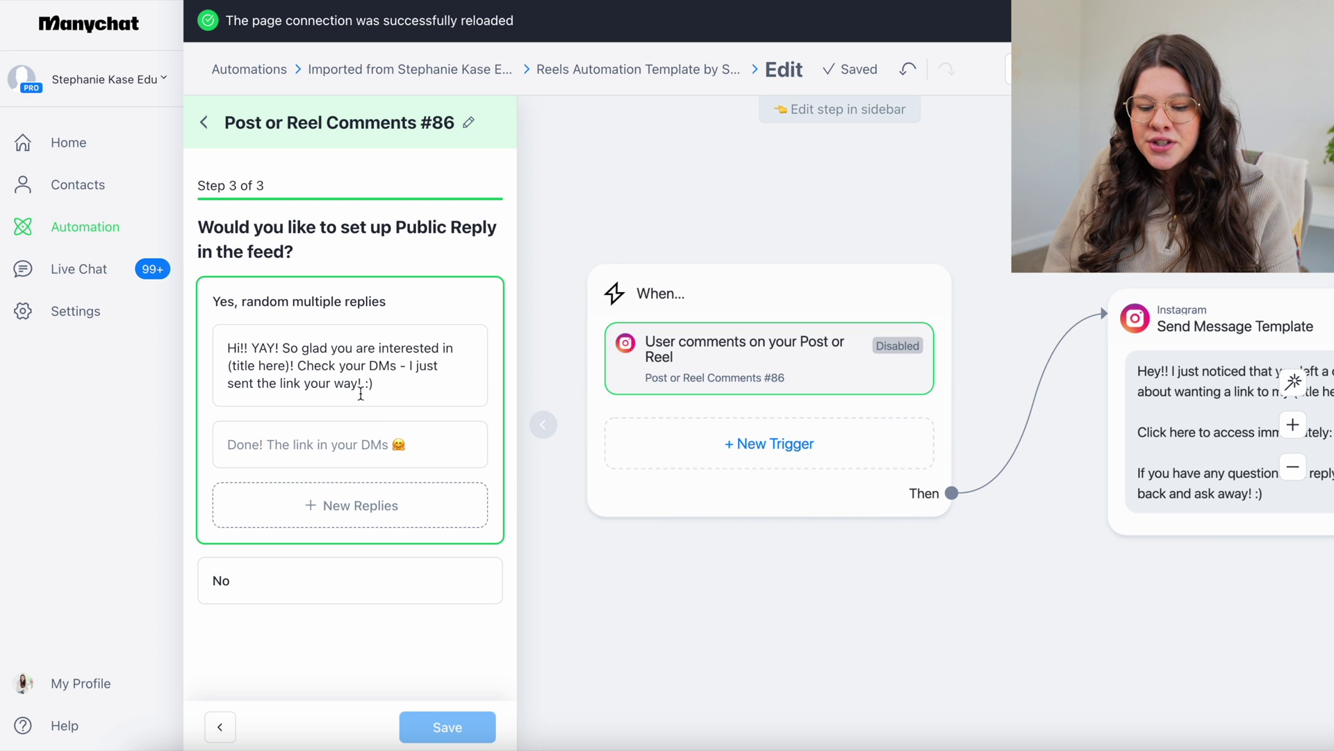
{"action": "left_click", "coordinate": [375, 442]}
{"action": "type", "text": "Done! "}
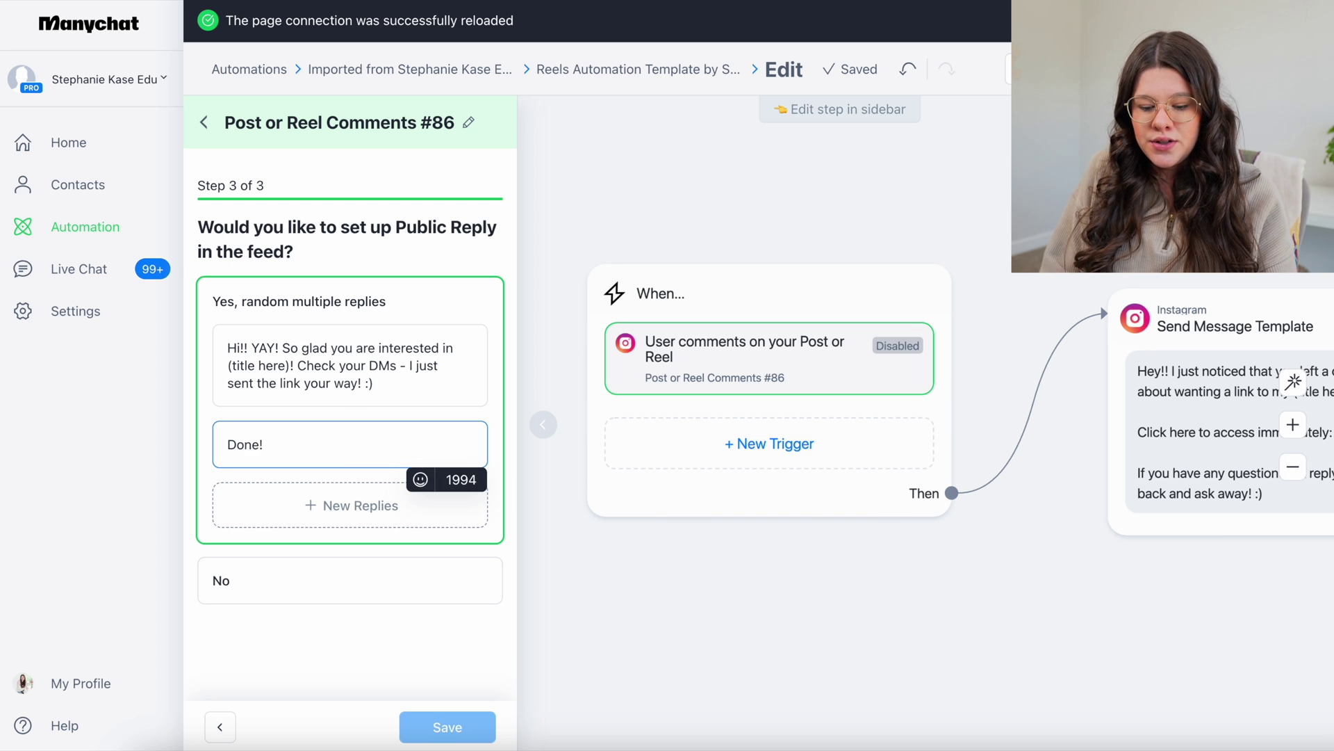
{"action": "type", "text": "Sent the link to yo"}
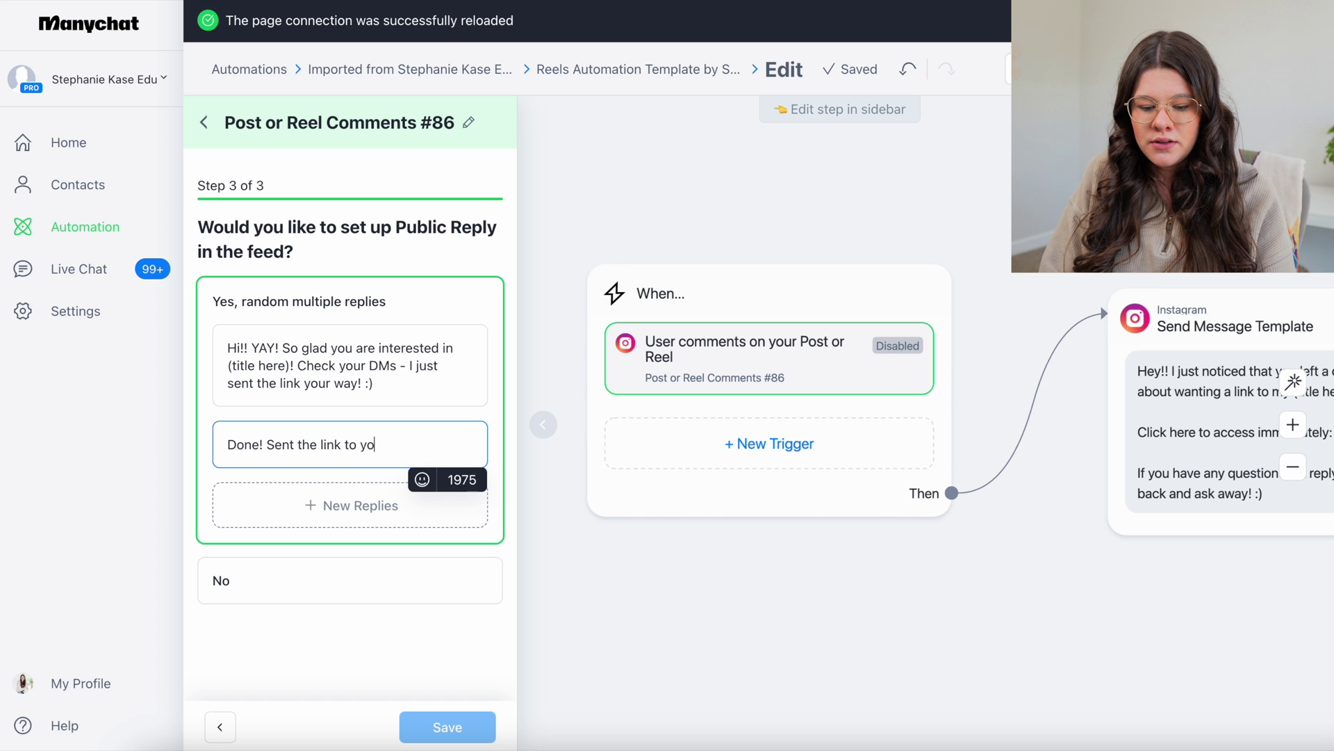
{"action": "type", "text": "ur DMs!"}
{"action": "left_click", "coordinate": [280, 664]}
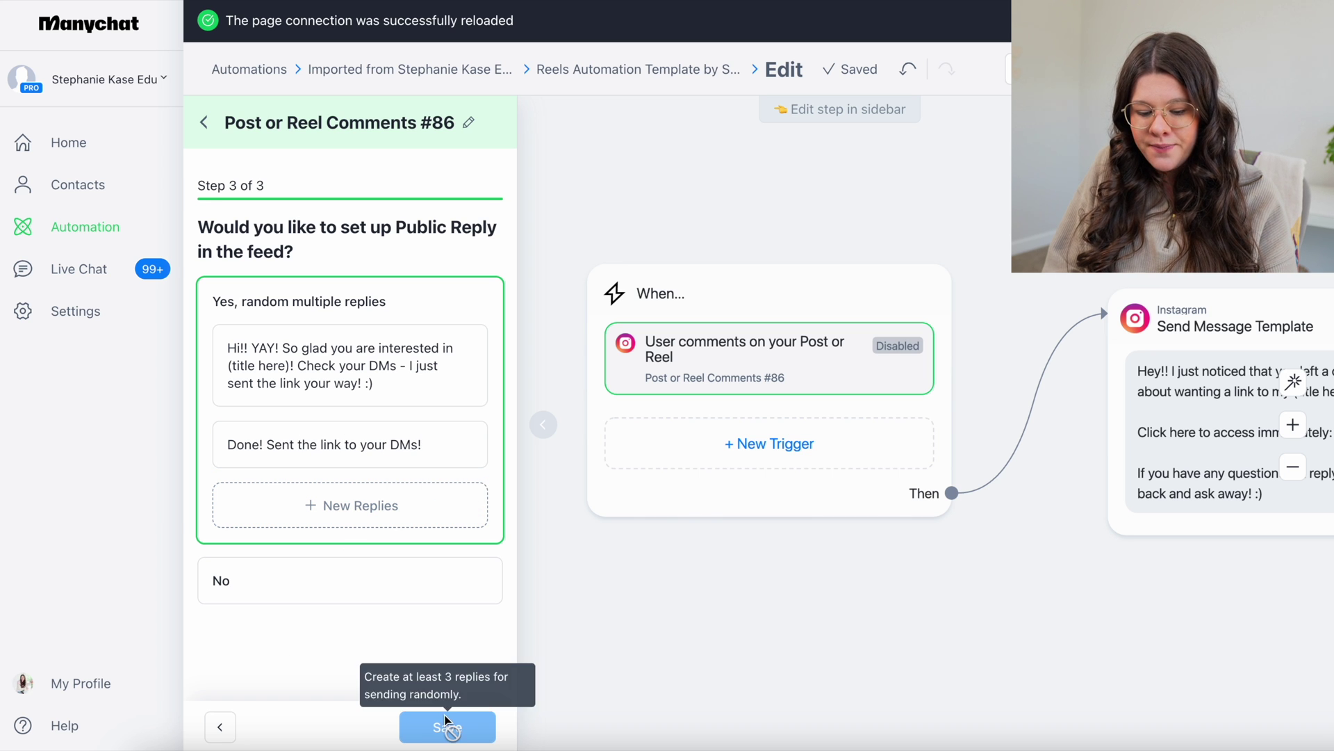
Add a third public reply 'Sent! Please check your DMs now :)' and save the trigger
{"action": "left_click", "coordinate": [341, 506]}
{"action": "left_click", "coordinate": [271, 506]}
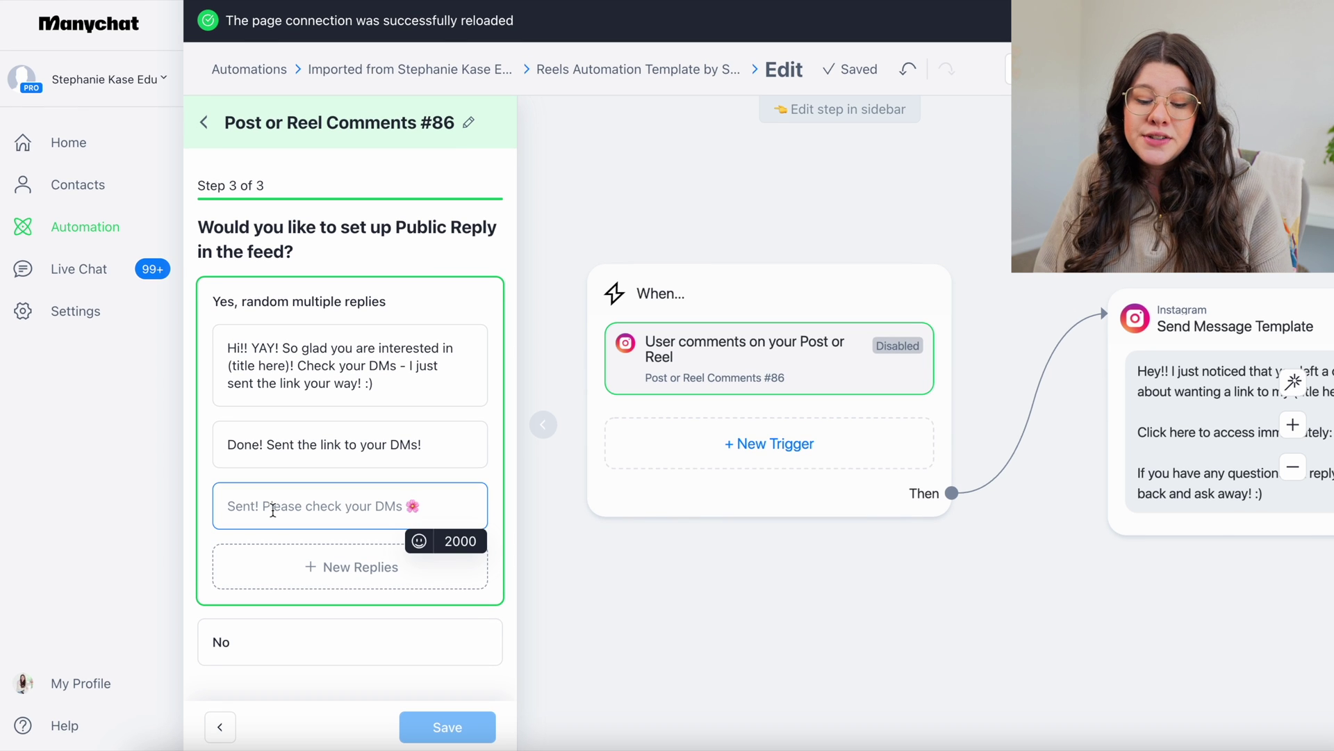
{"action": "type", "text": "Sent! Please che"}
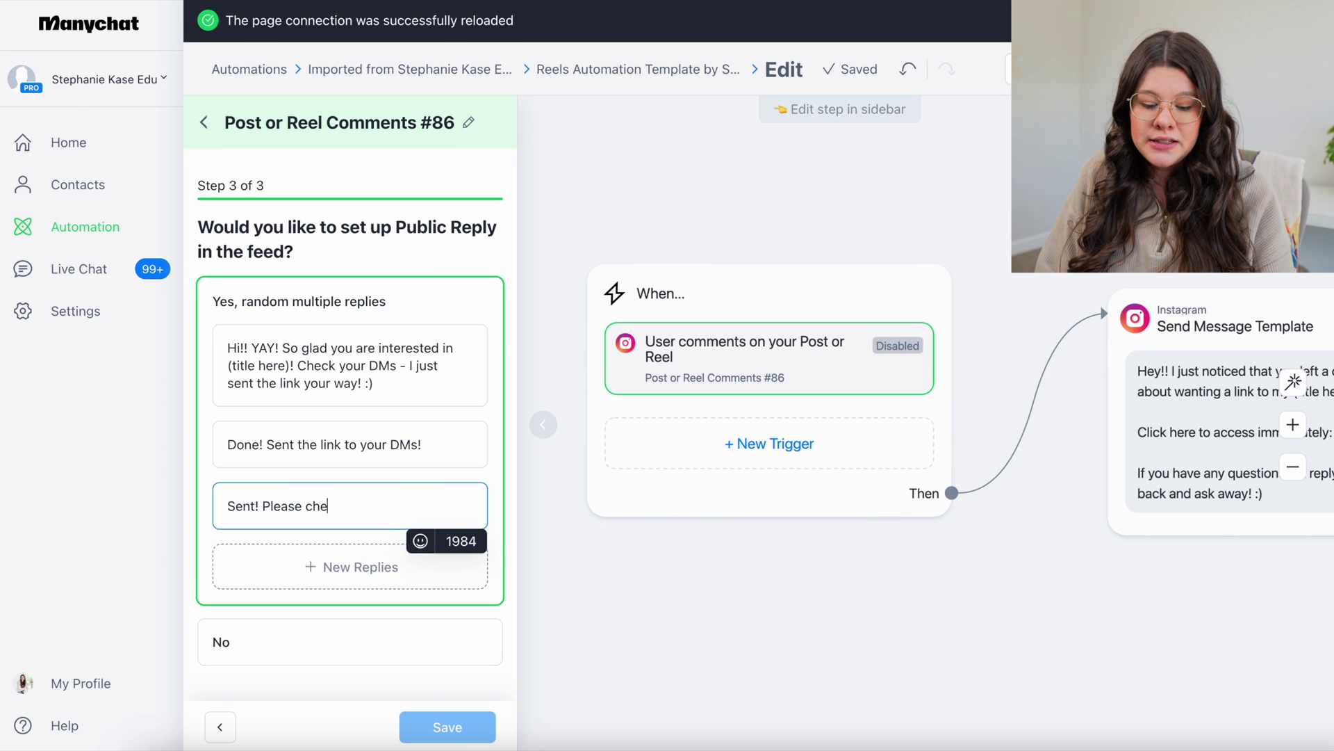
{"action": "type", "text": "ck your DMs now :)"}
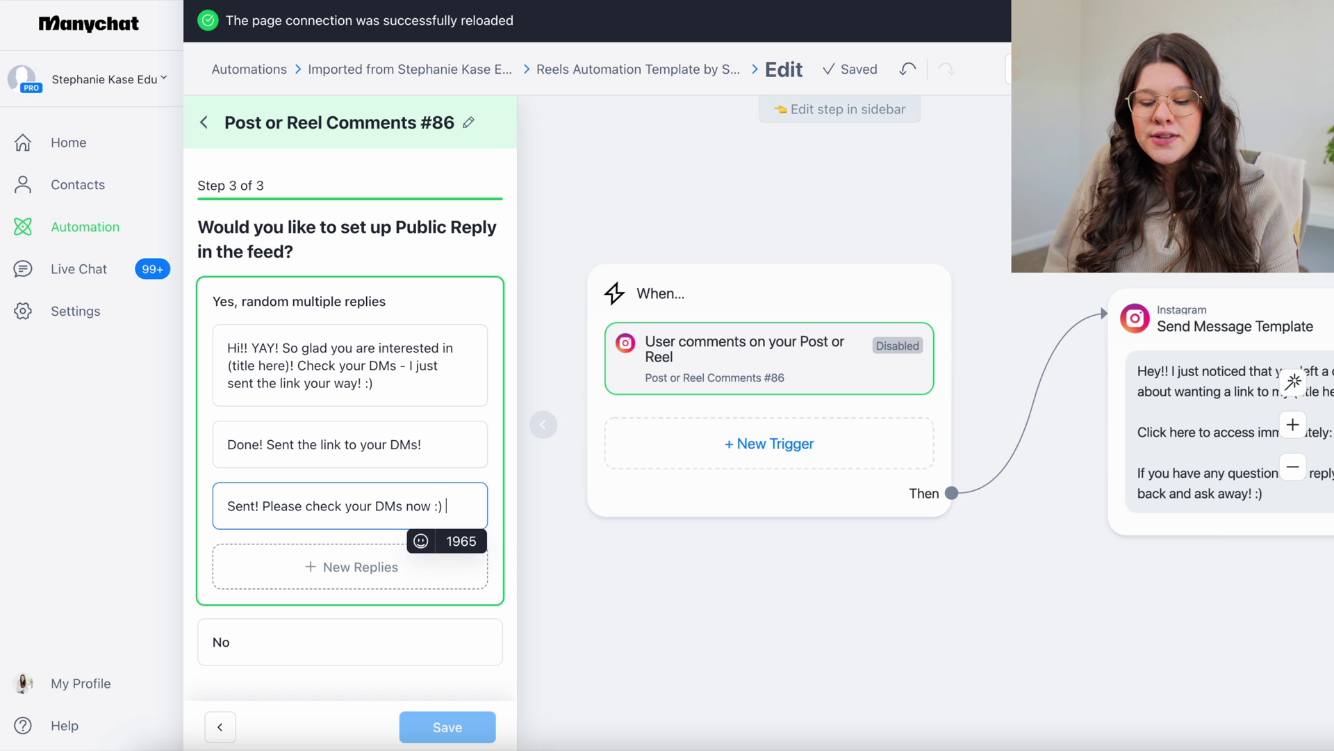
{"action": "left_click", "coordinate": [310, 677]}
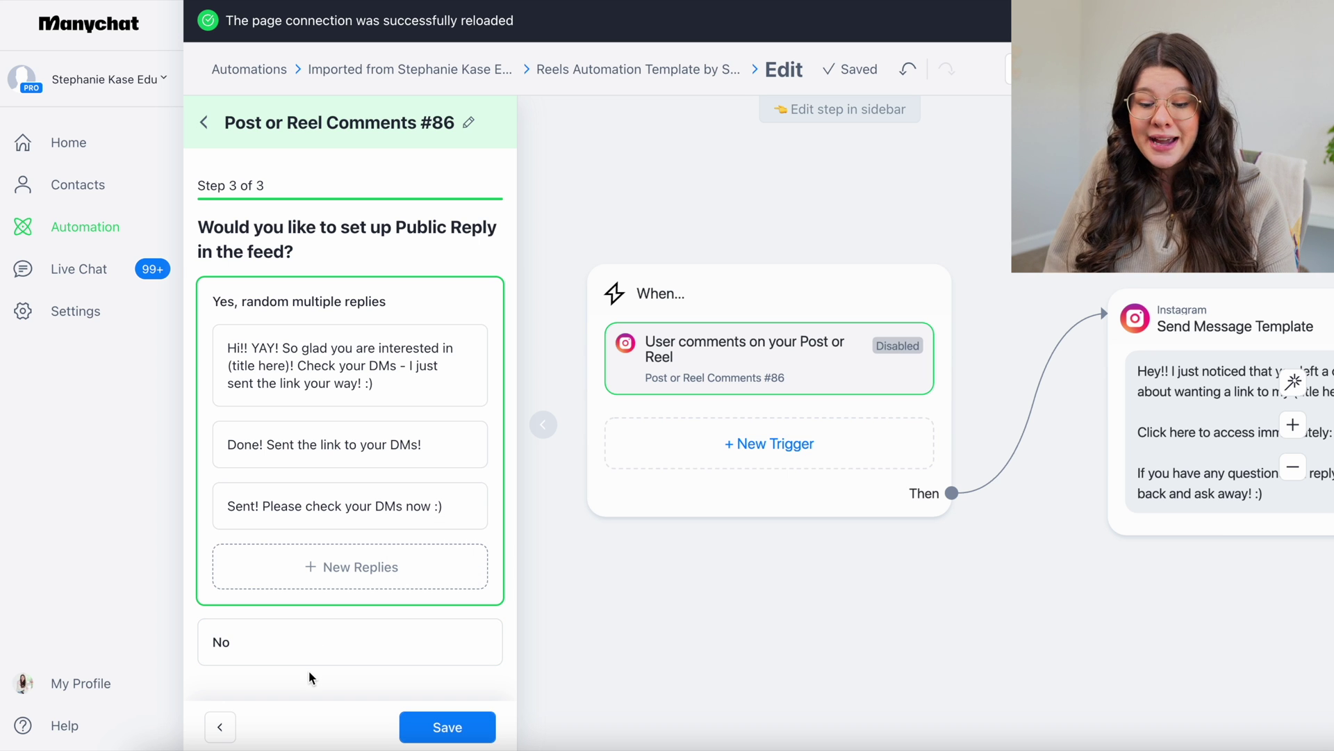
{"action": "left_click", "coordinate": [447, 727]}
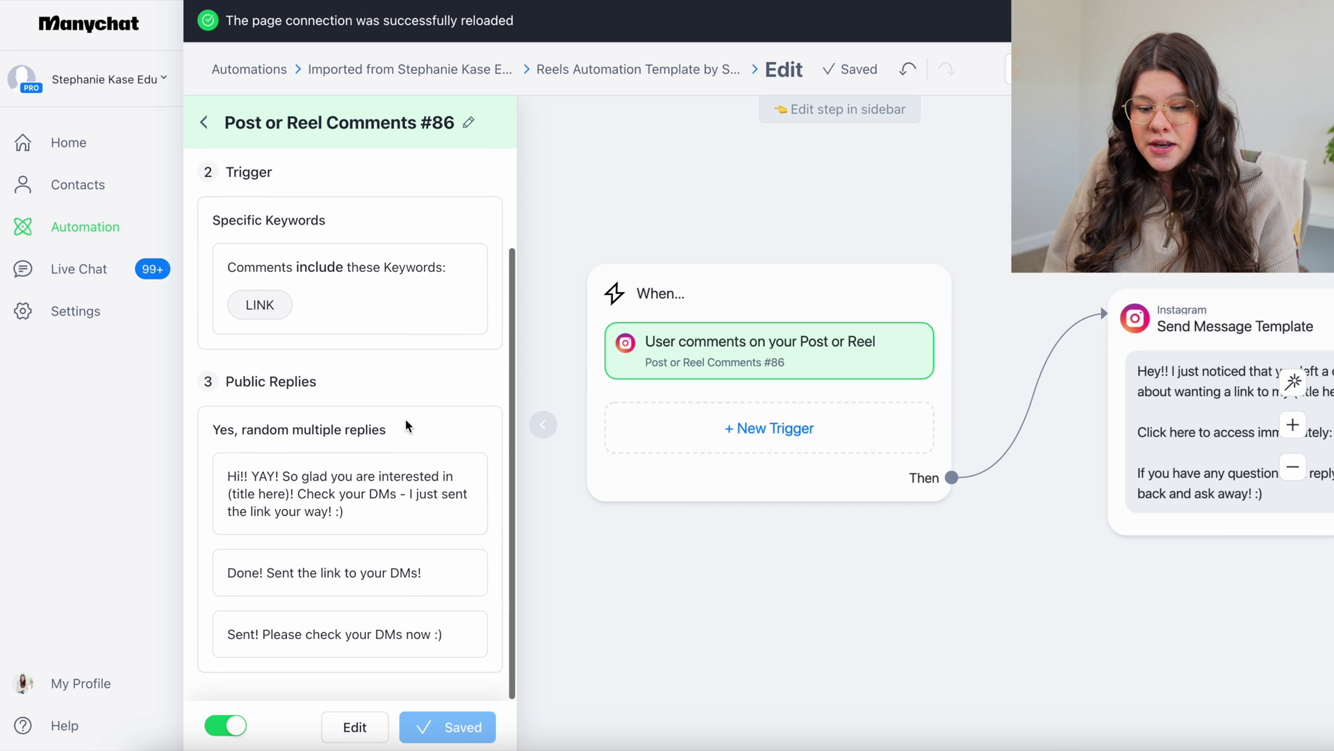
Dismiss the trigger summary sidebar to reveal the comment trigger linked to the DM template
{"action": "scroll", "coordinate": [389, 403], "scroll_direction": "up", "scroll_amount": 2}
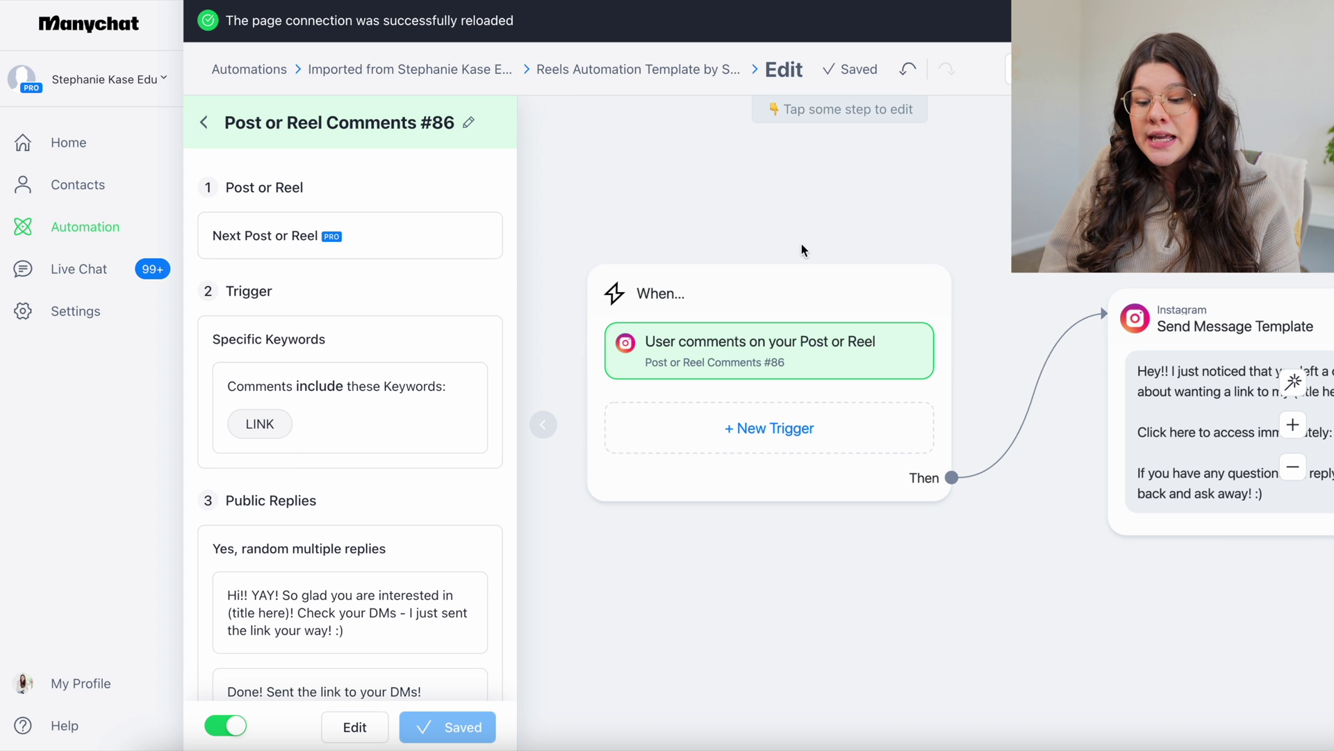
{"action": "left_click", "coordinate": [836, 211]}
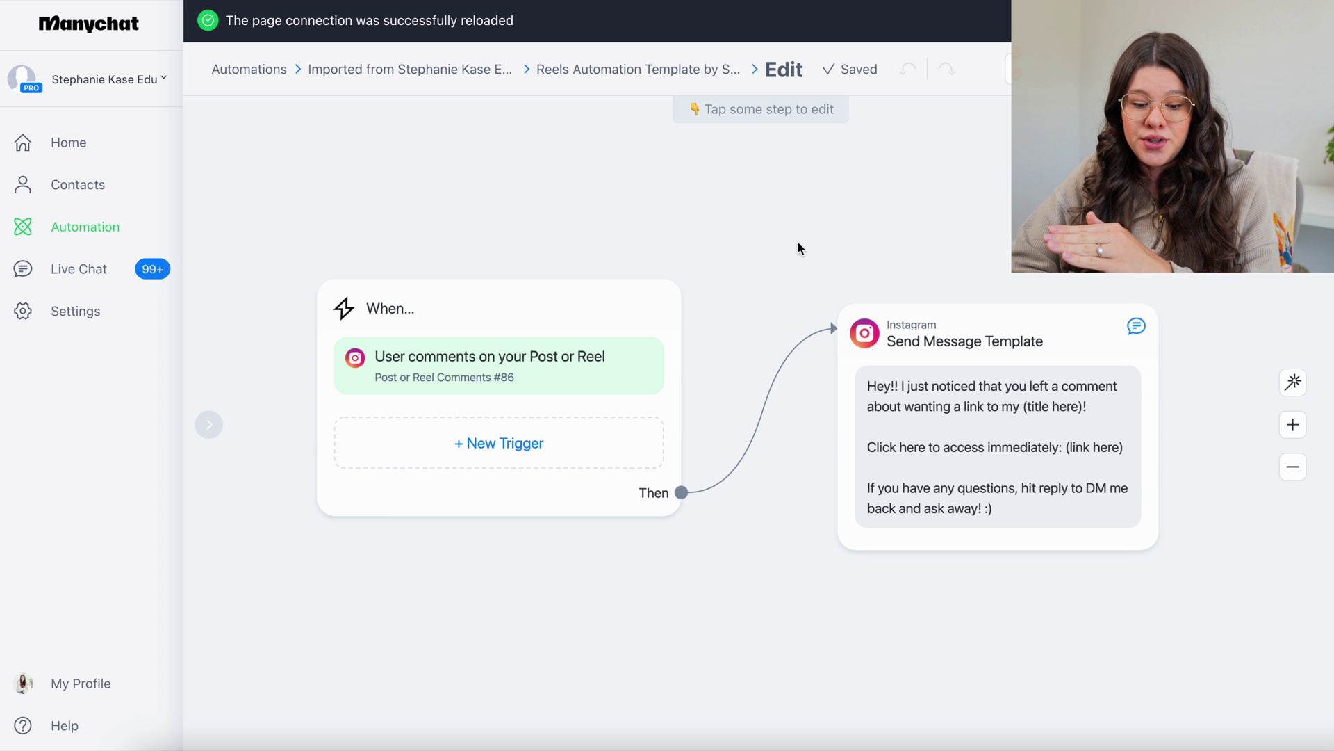
{"action": "left_click", "coordinate": [397, 308]}
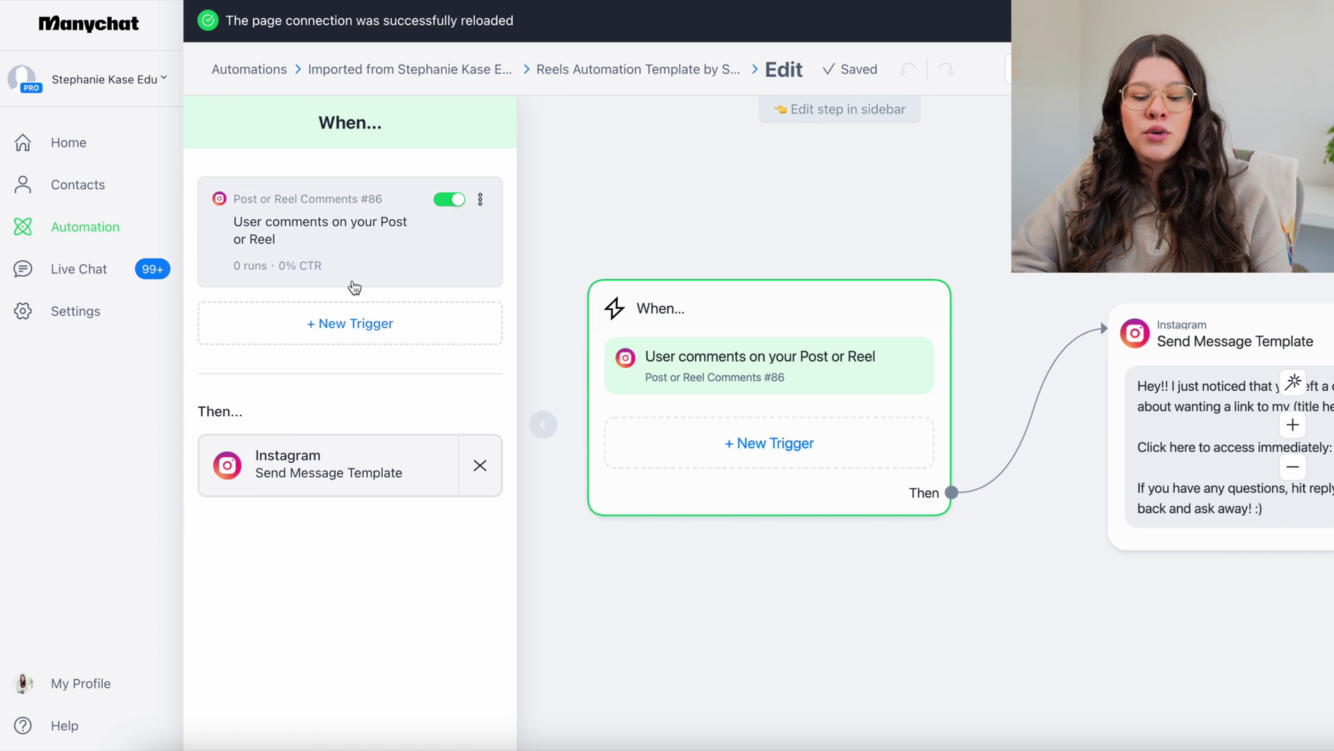
Duplicate the Post or Reel Comments #86 trigger, adding a disabled 'copy 2' beside the original
{"action": "left_click", "coordinate": [342, 324]}
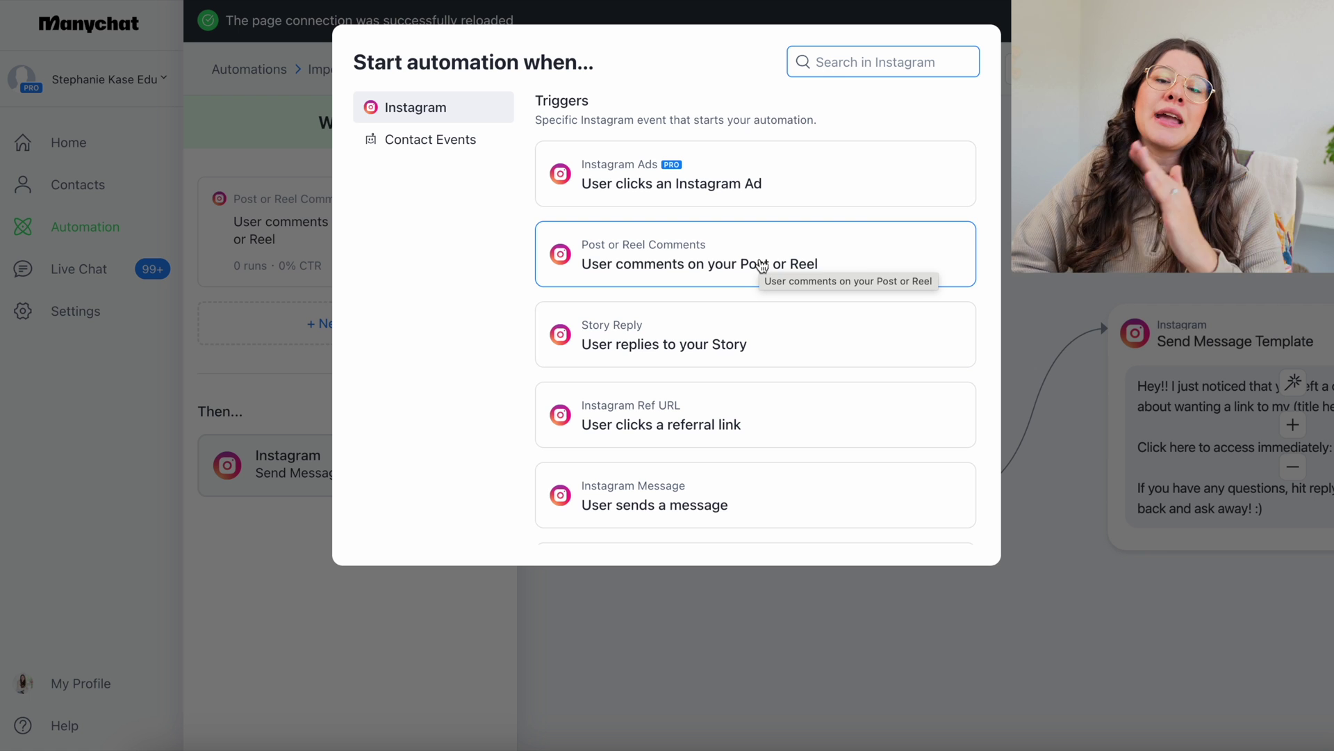
{"action": "key", "text": "Escape"}
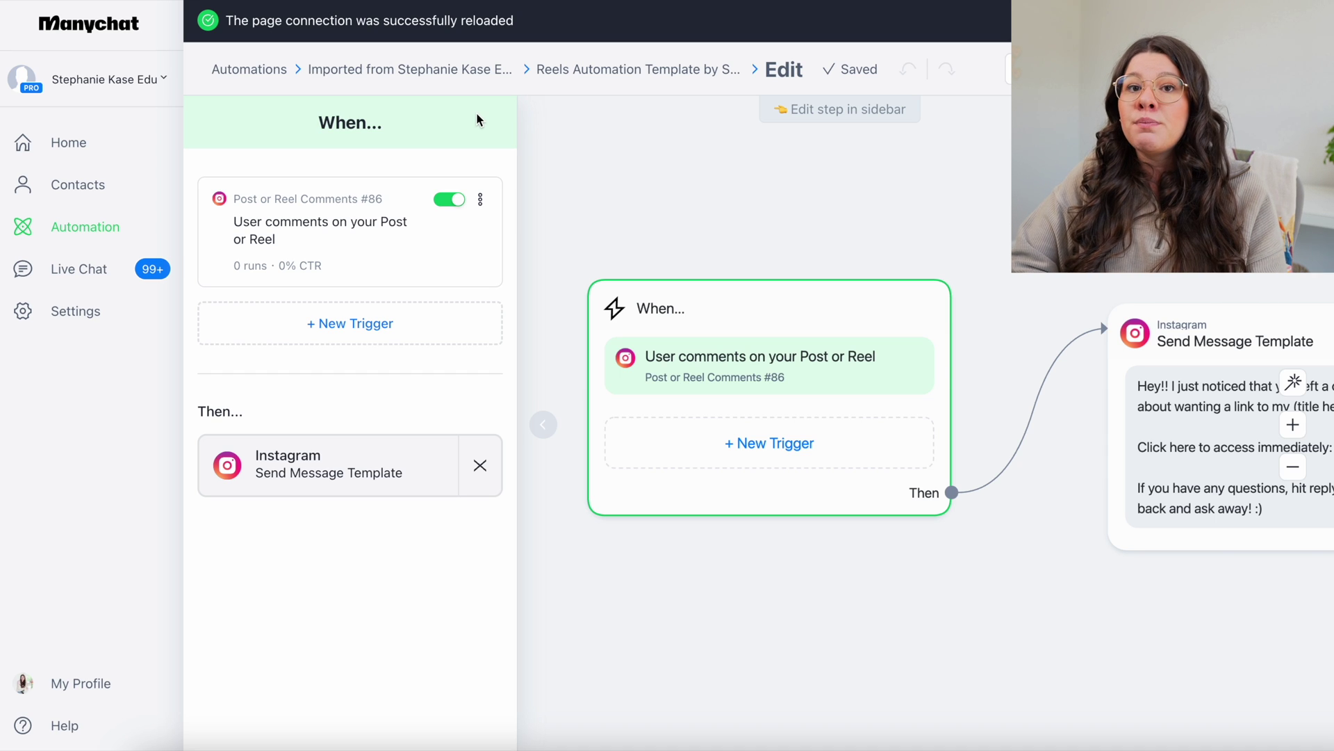
{"action": "left_click", "coordinate": [480, 200]}
{"action": "left_click", "coordinate": [404, 235]}
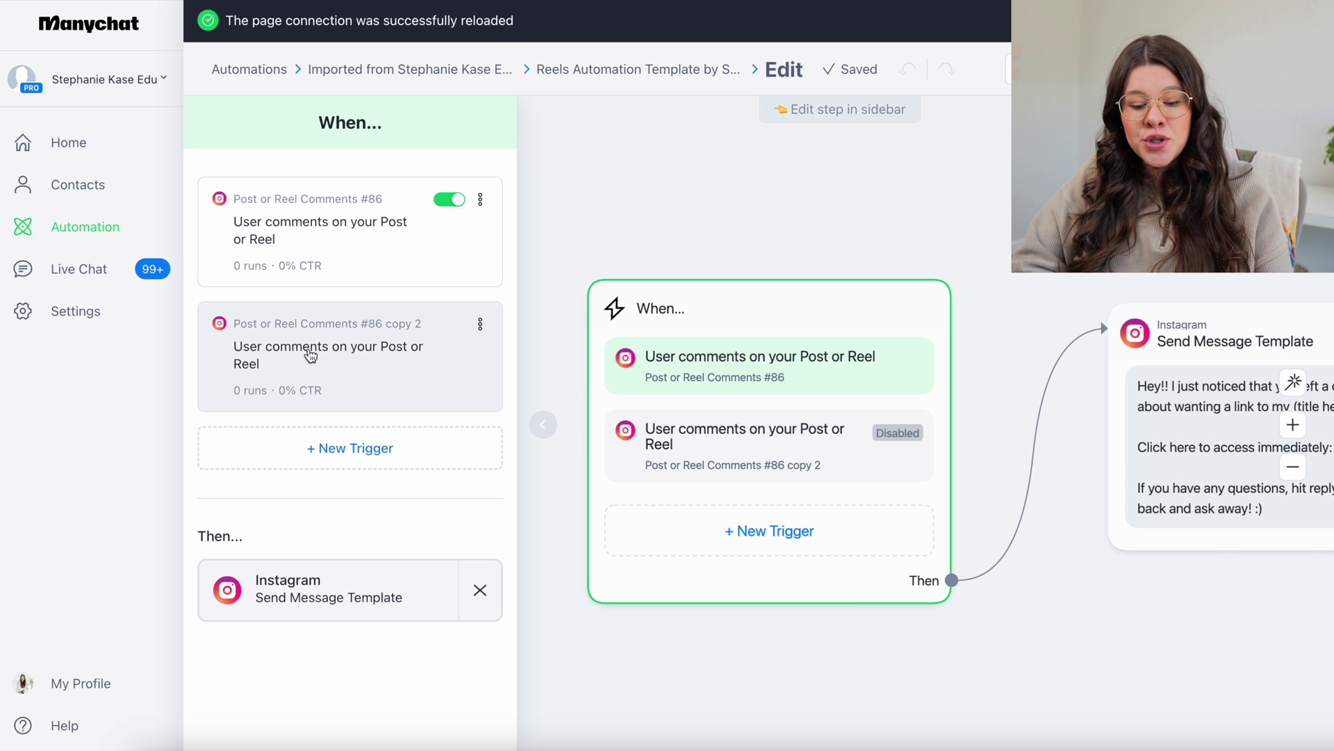
Save the copy 2 trigger unchanged: Next Post or Reel, keyword LINK, random multiple replies
{"action": "left_click", "coordinate": [342, 351]}
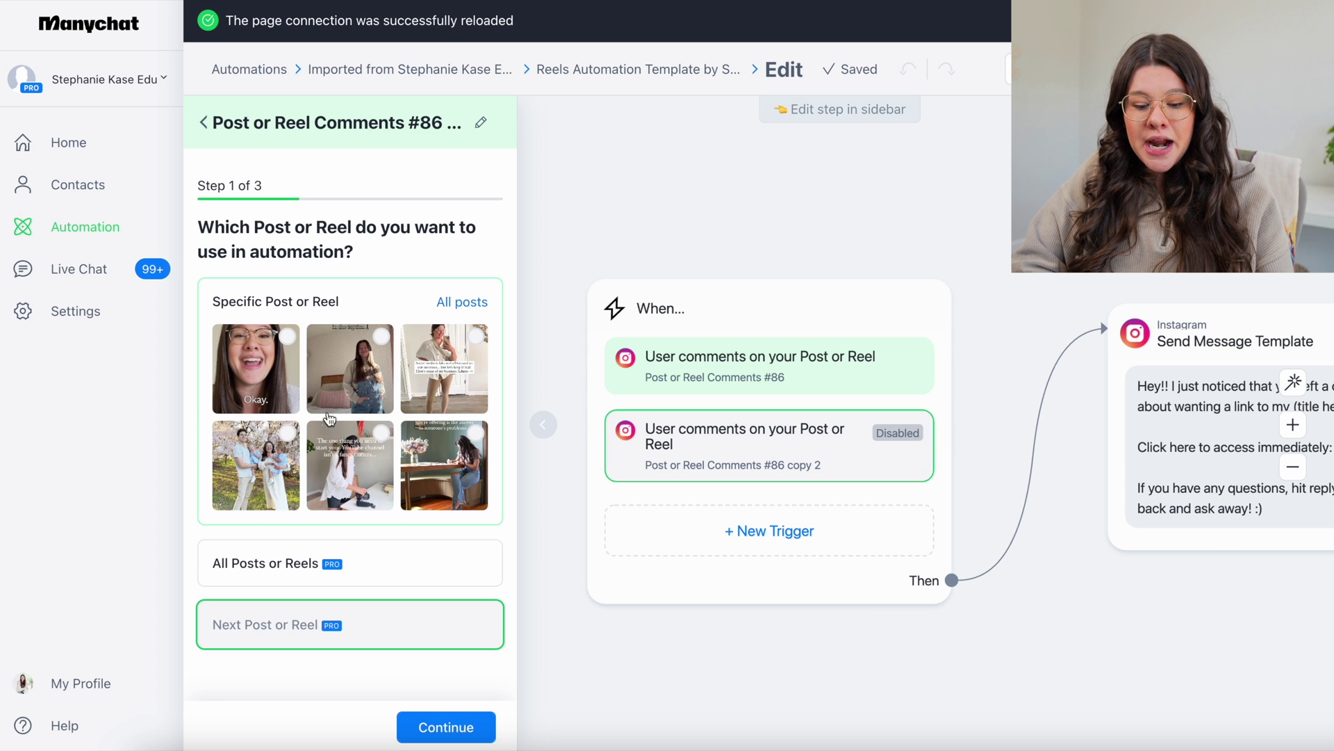
{"action": "mouse_move", "coordinate": [258, 638]}
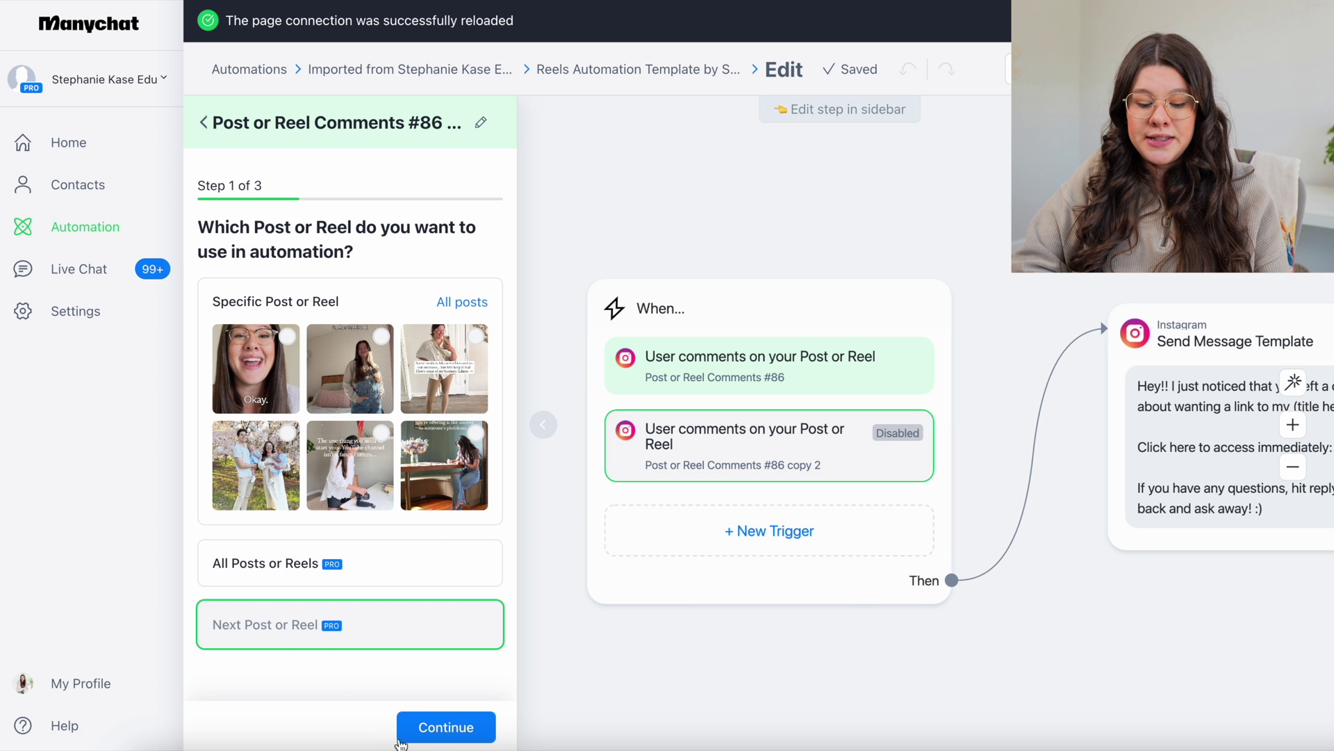
{"action": "left_click", "coordinate": [444, 731]}
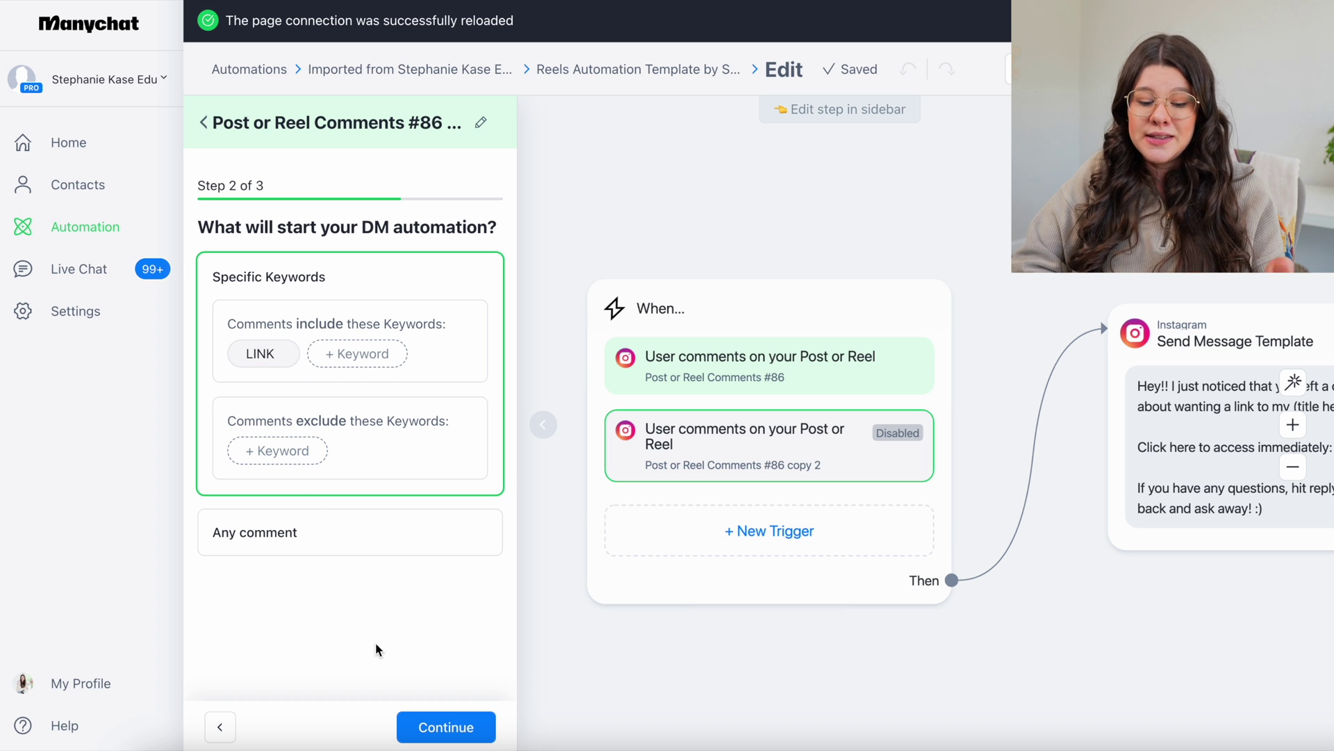
{"action": "left_click", "coordinate": [431, 726]}
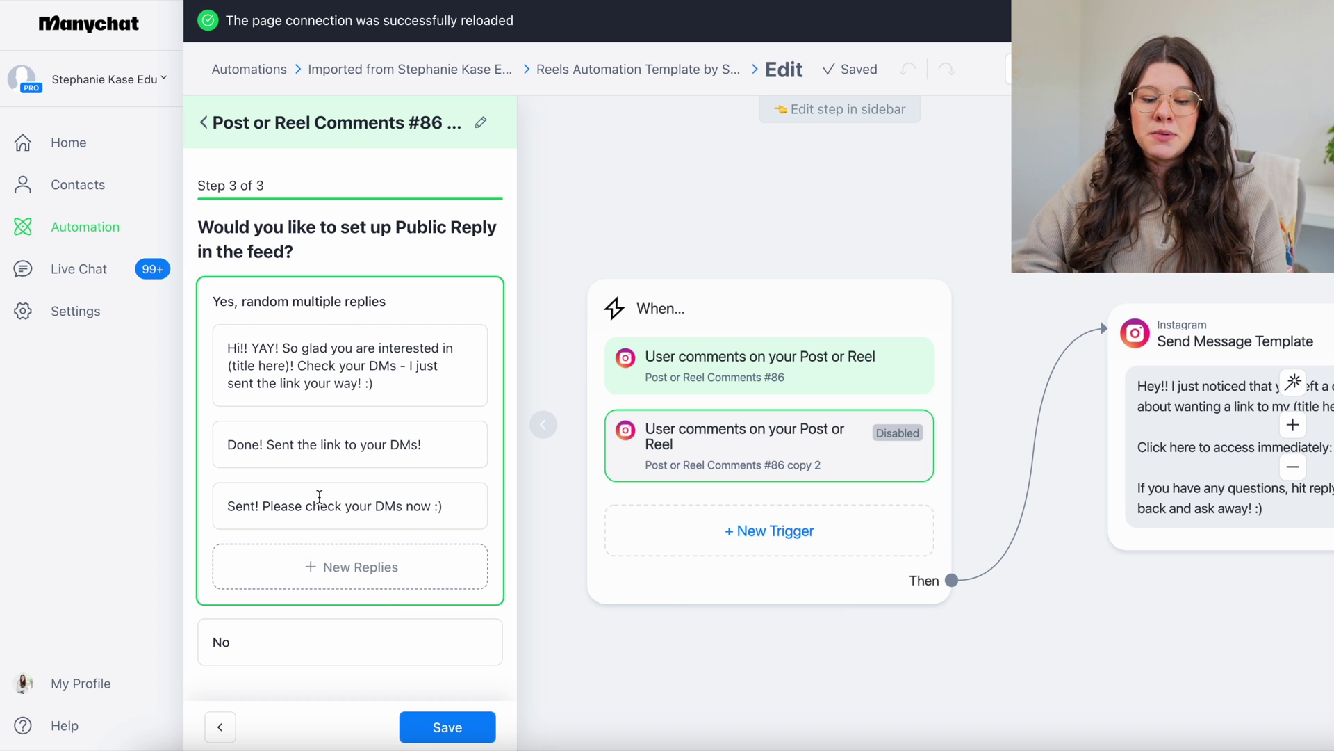
{"action": "left_click", "coordinate": [452, 740]}
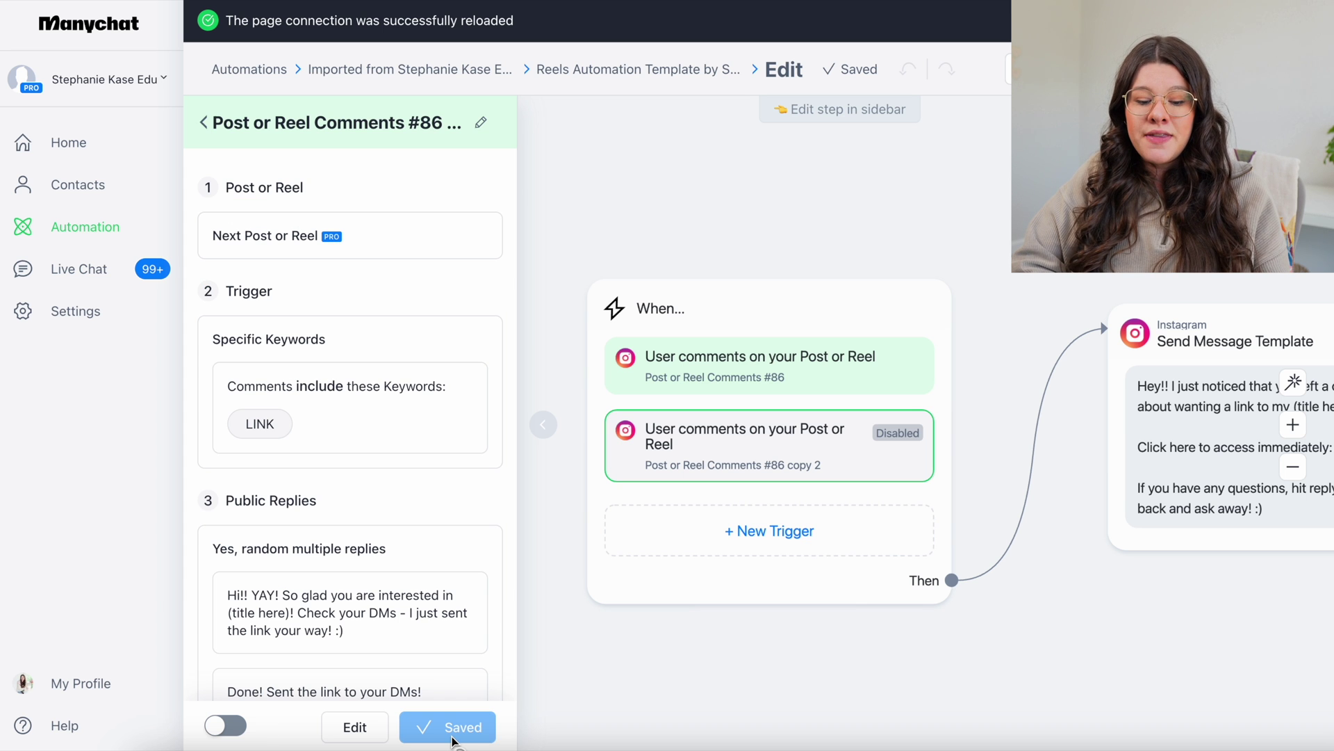